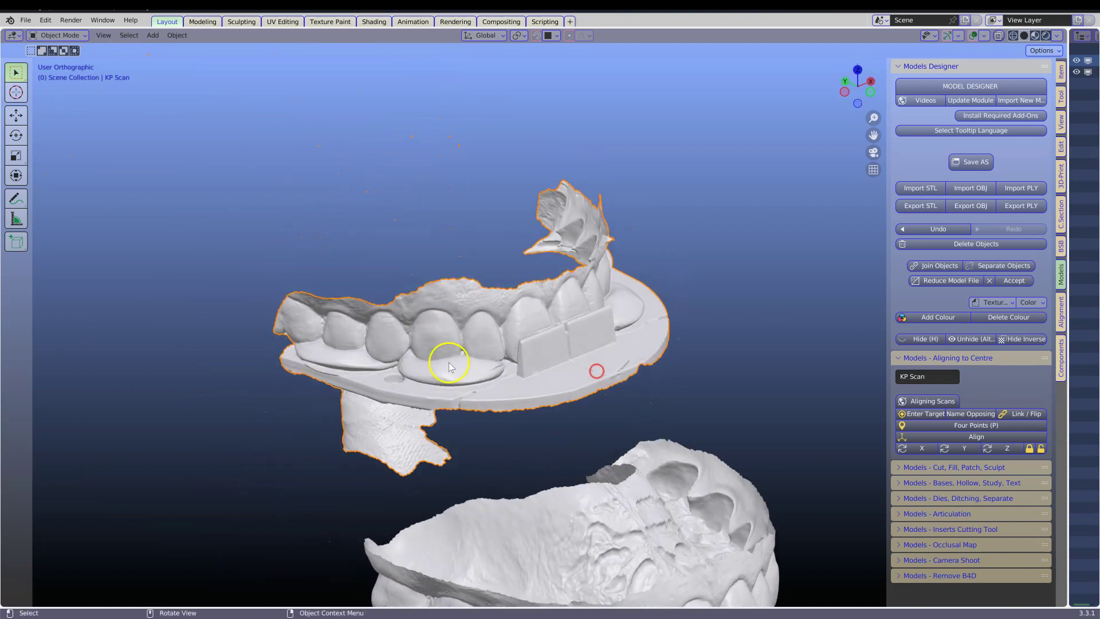
Examine the Kois plate scan and the occluding upper and lower models from the front and sides
{"action": "scroll", "coordinate": [612, 275], "scroll_direction": "down", "scroll_amount": 2}
{"action": "middle_click_drag", "start_coordinate": [592, 303], "coordinate": [553, 338]}
{"action": "middle_click_drag", "start_coordinate": [549, 438], "coordinate": [441, 331], "text": "shift"}
{"action": "left_click", "coordinate": [417, 404]}
{"action": "middle_click_drag", "start_coordinate": [417, 403], "coordinate": [376, 345]}
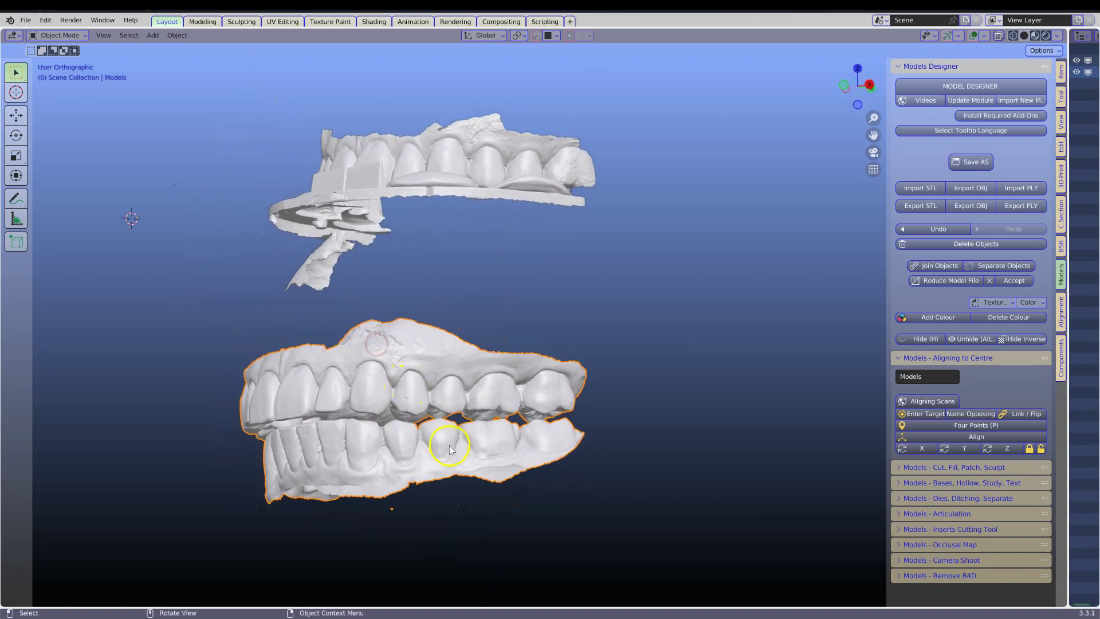
{"action": "middle_click_drag", "start_coordinate": [451, 450], "coordinate": [501, 447]}
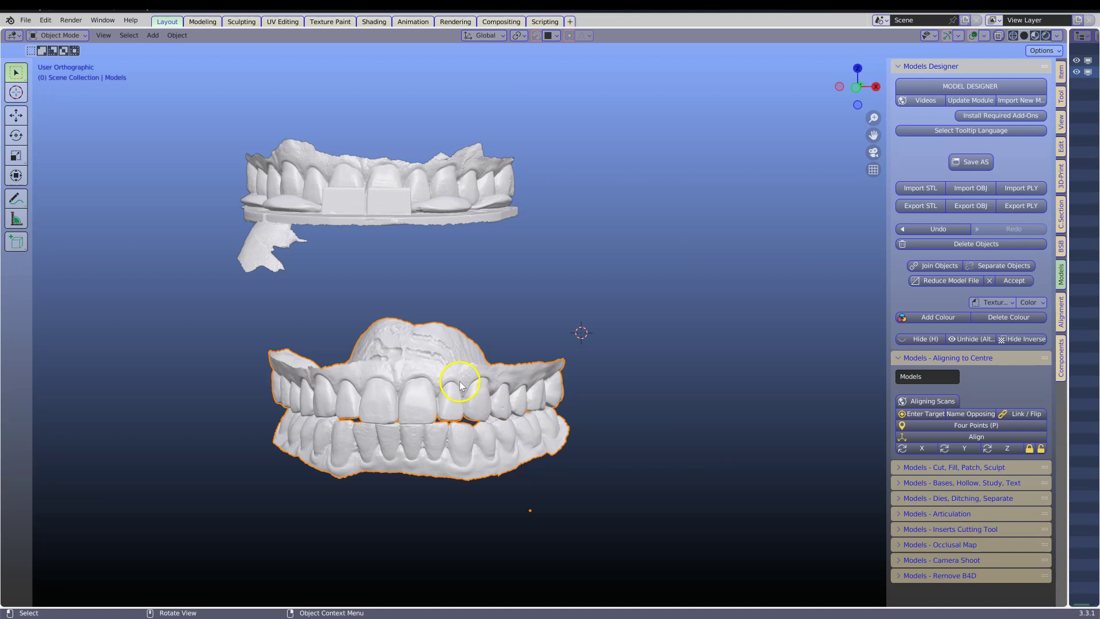
{"action": "middle_click_drag", "start_coordinate": [484, 408], "coordinate": [409, 329]}
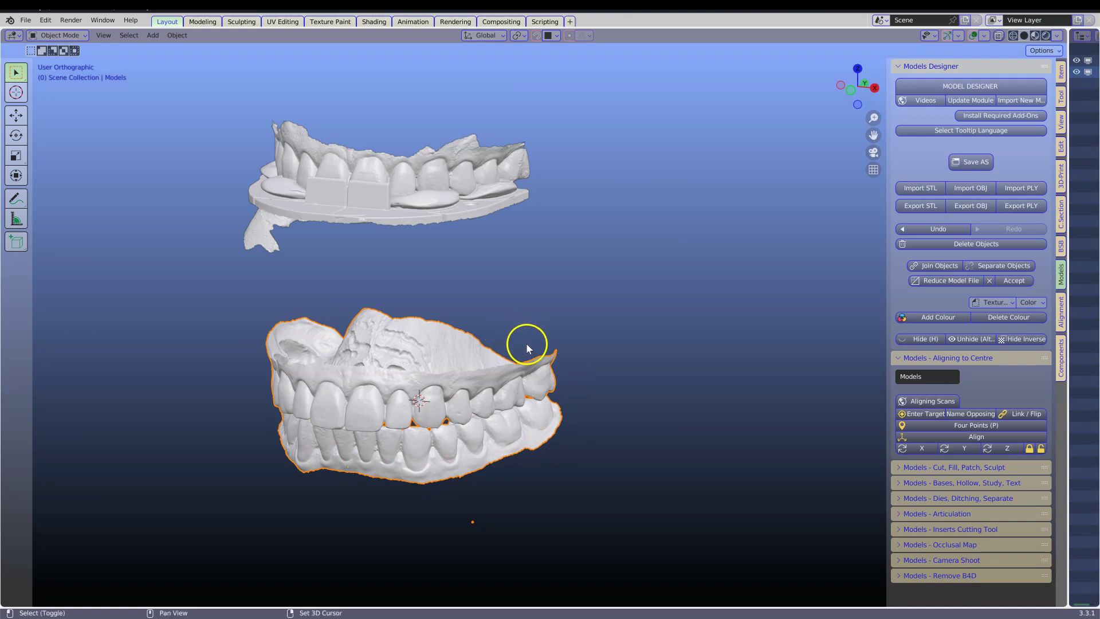
{"action": "middle_click_drag", "start_coordinate": [526, 342], "coordinate": [495, 365], "text": "shift"}
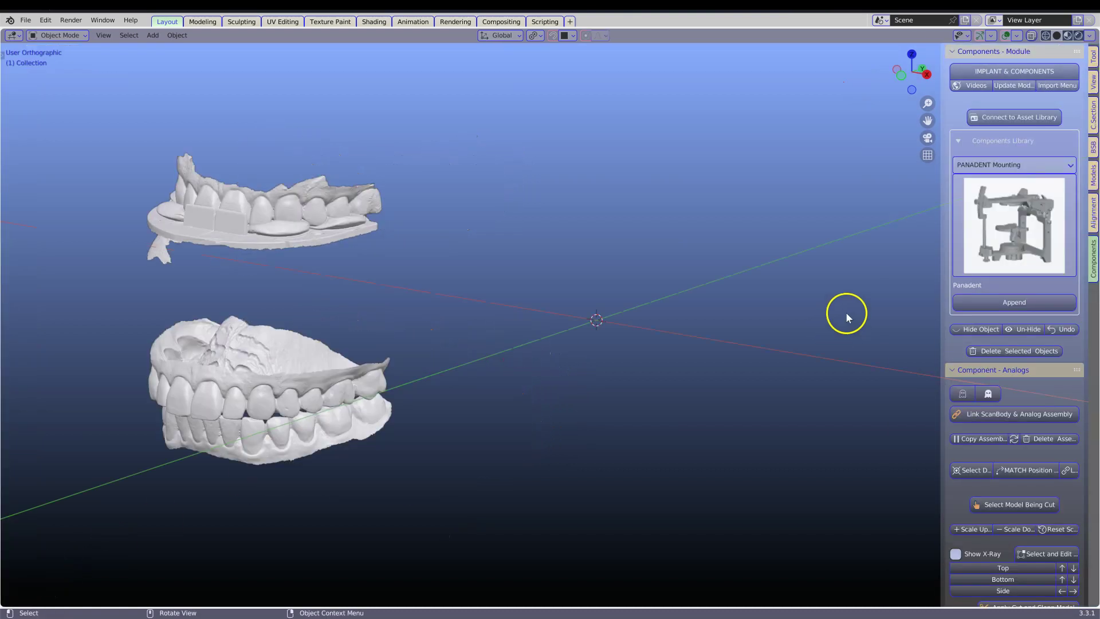
Append the Panadent articulator from the PANADENT Mounting components library, with the sidebar widened
{"action": "left_click_drag", "start_coordinate": [944, 267], "coordinate": [799, 306]}
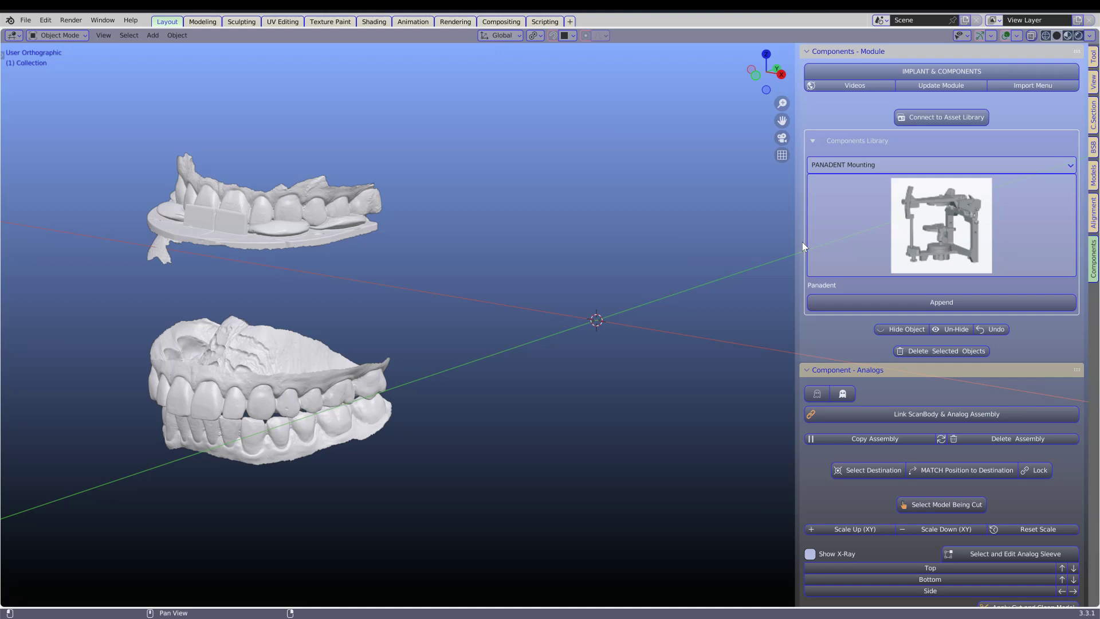
{"action": "left_click", "coordinate": [851, 221]}
{"action": "left_click", "coordinate": [835, 318]}
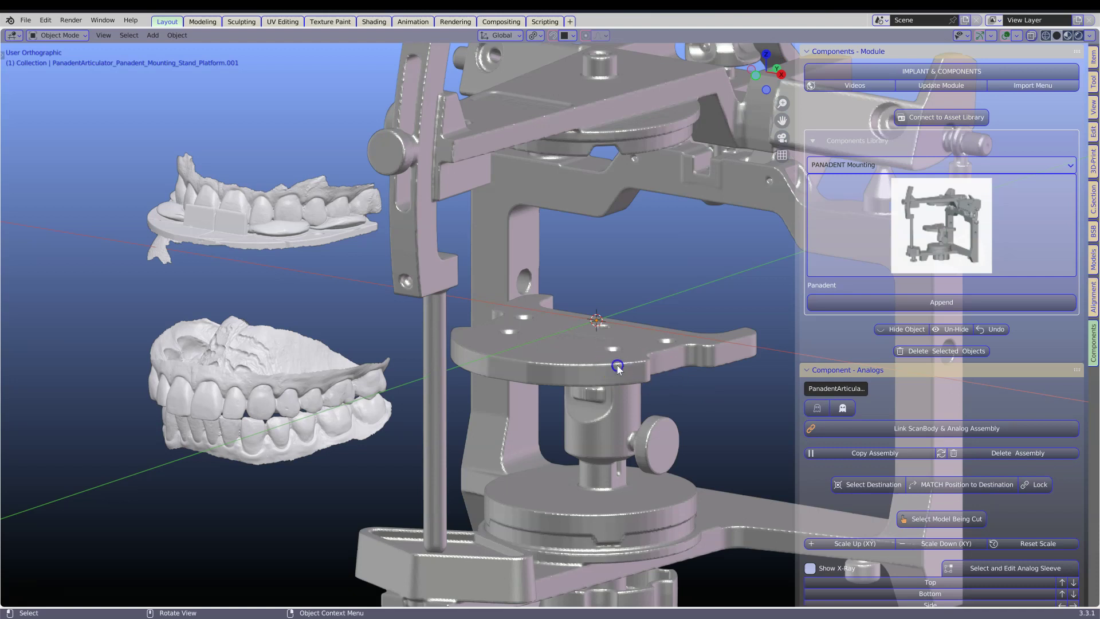
{"action": "scroll", "coordinate": [617, 365], "scroll_direction": "down", "scroll_amount": 5}
{"action": "middle_click_drag", "start_coordinate": [596, 360], "coordinate": [607, 368]}
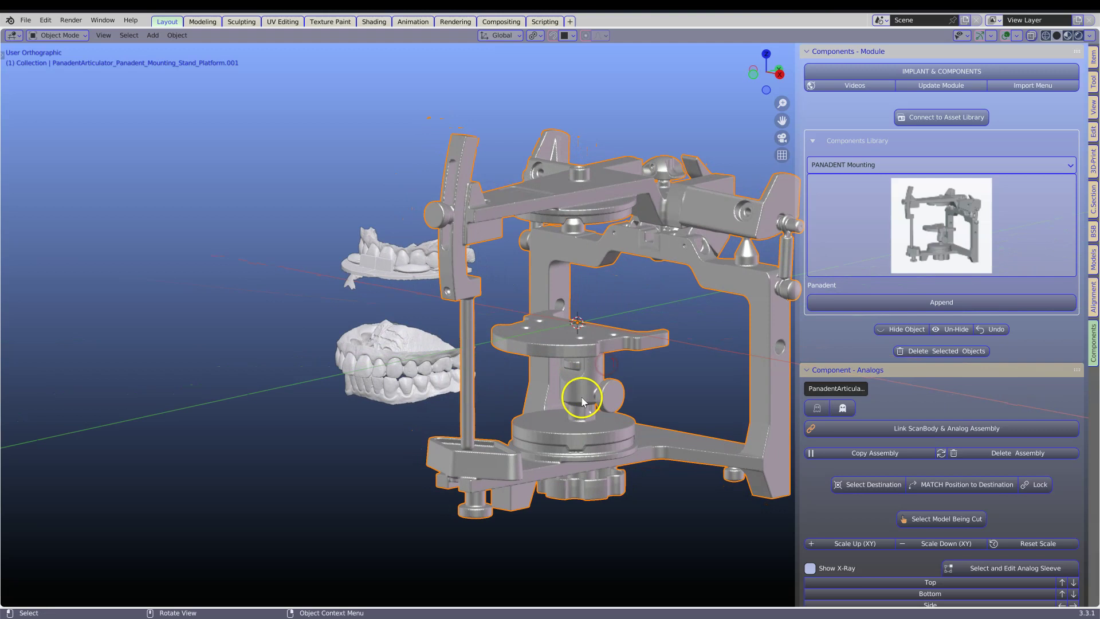
{"action": "scroll", "coordinate": [582, 397], "scroll_direction": "up", "scroll_amount": 1}
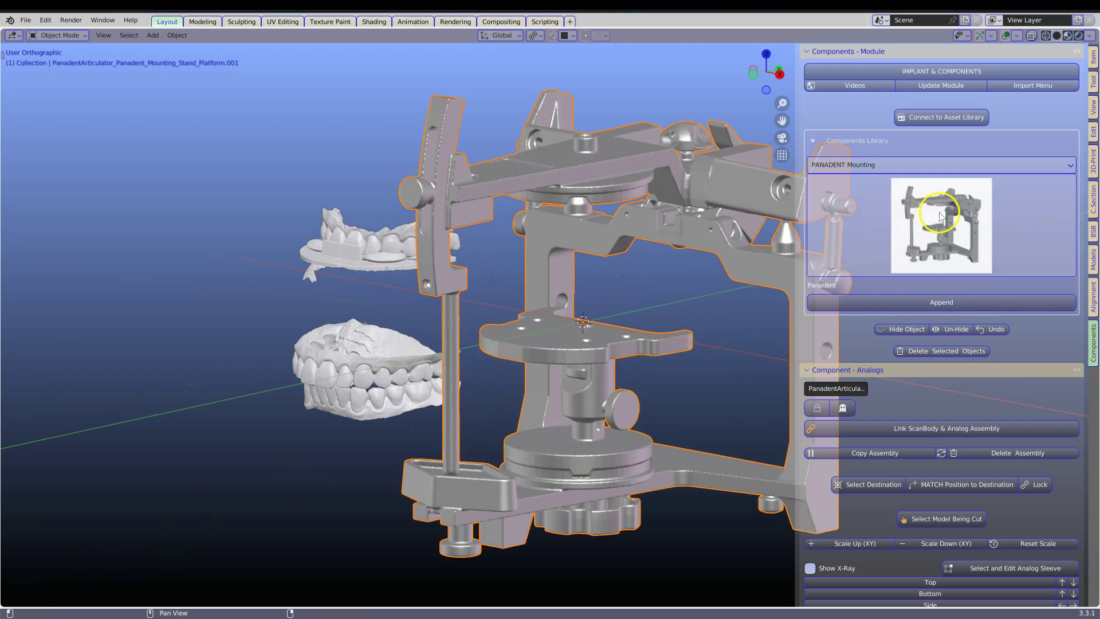
Append the Kois plate from the PANADENT Mounting library onto the articulator's mounting platform
{"action": "left_click", "coordinate": [935, 220]}
{"action": "left_click", "coordinate": [578, 343]}
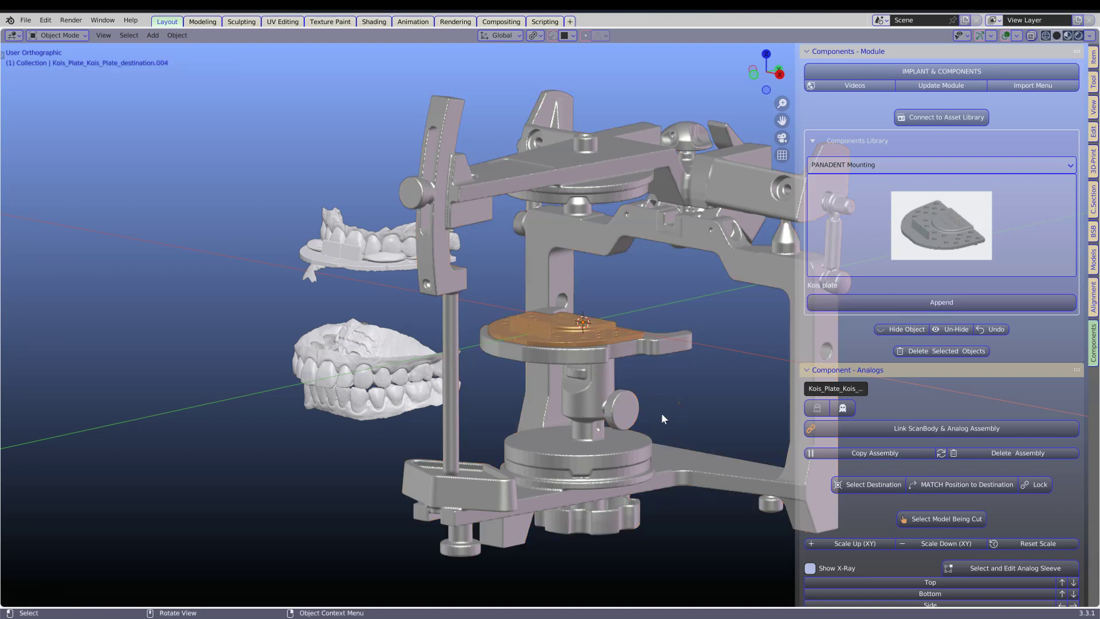
{"action": "middle_click_drag", "start_coordinate": [661, 413], "coordinate": [491, 413], "text": "shift"}
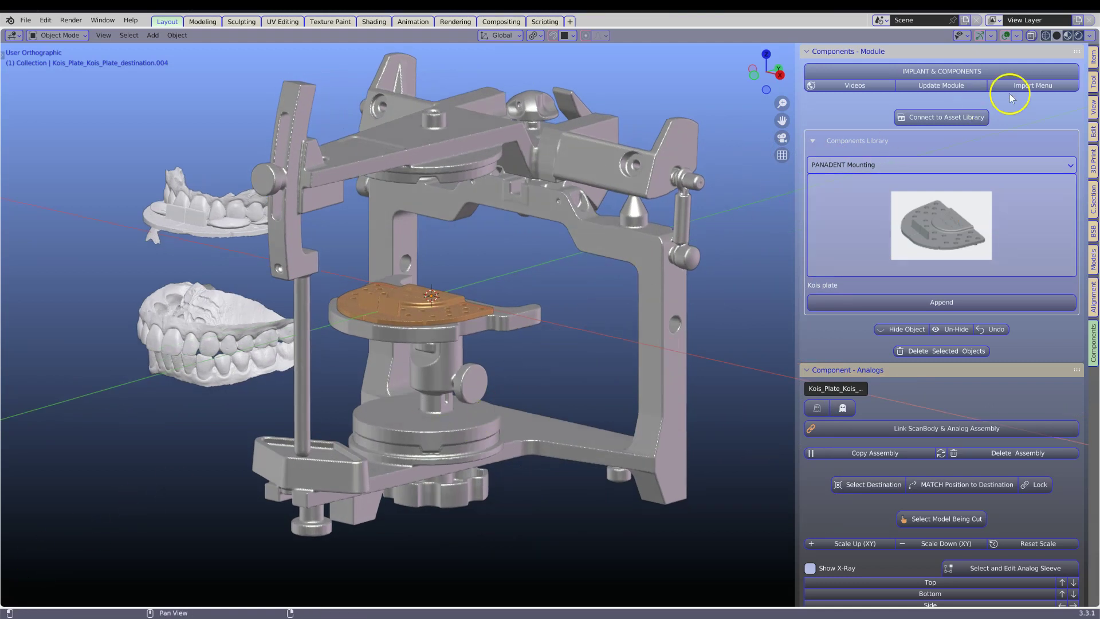
Open an Outliner beside the 3D view and hide the Panadent articulator in the viewport
{"action": "left_click_drag", "start_coordinate": [1093, 32], "coordinate": [887, 47]}
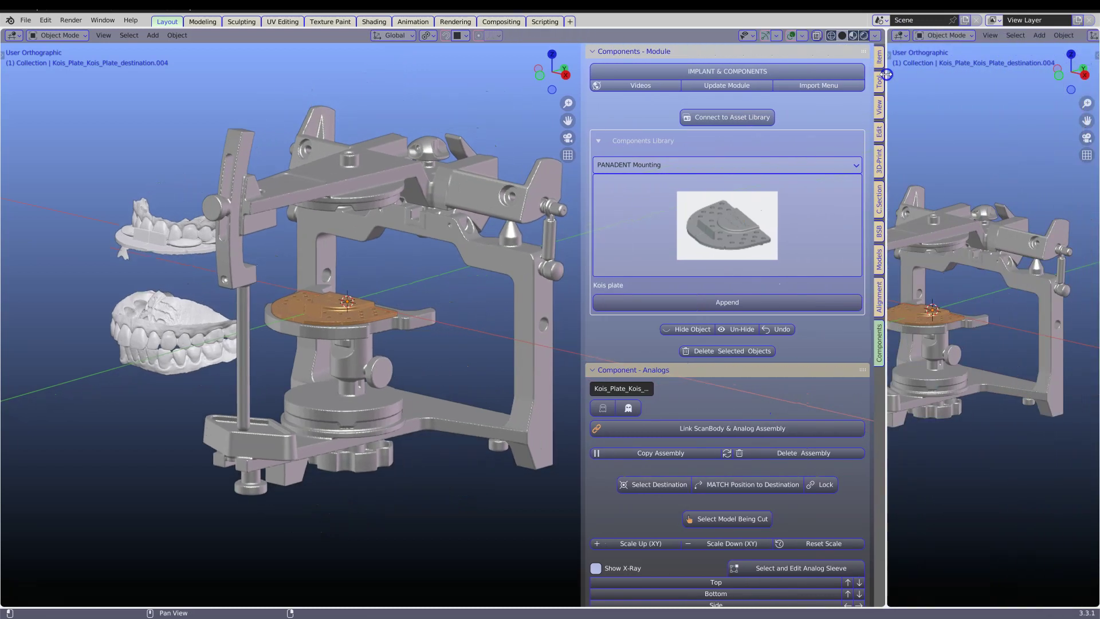
{"action": "left_click", "coordinate": [901, 35]}
{"action": "left_click", "coordinate": [837, 68]}
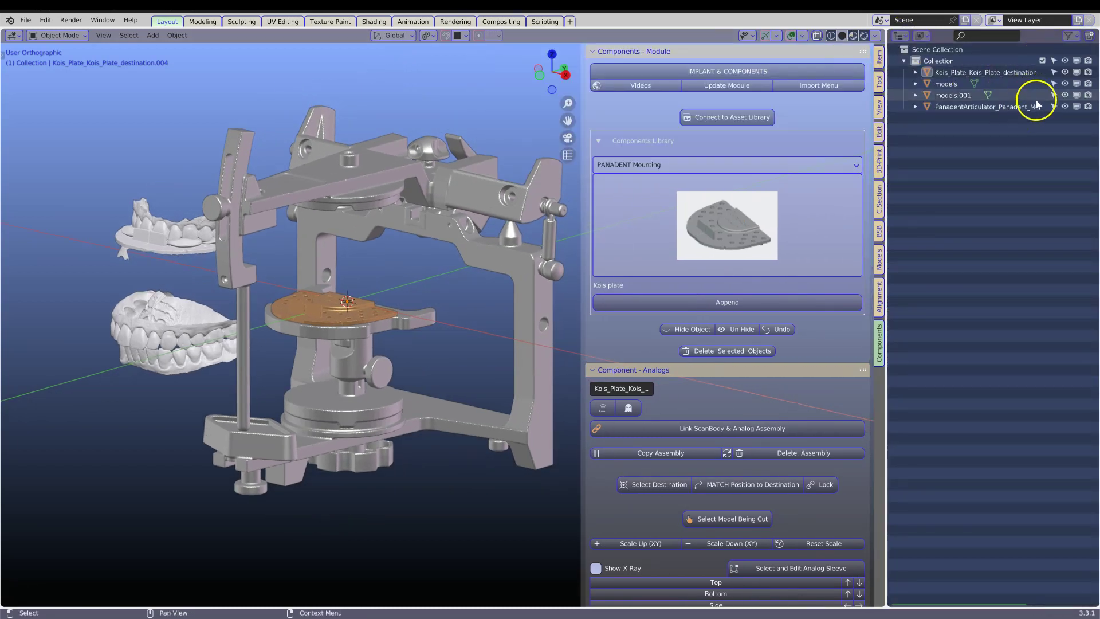
{"action": "left_click", "coordinate": [1076, 106]}
{"action": "left_click_drag", "start_coordinate": [888, 203], "coordinate": [997, 202]}
For the Paint Method alignment, name the Kois plate scan as moving and the appended Kois plate as destination
{"action": "left_click", "coordinate": [221, 230]}
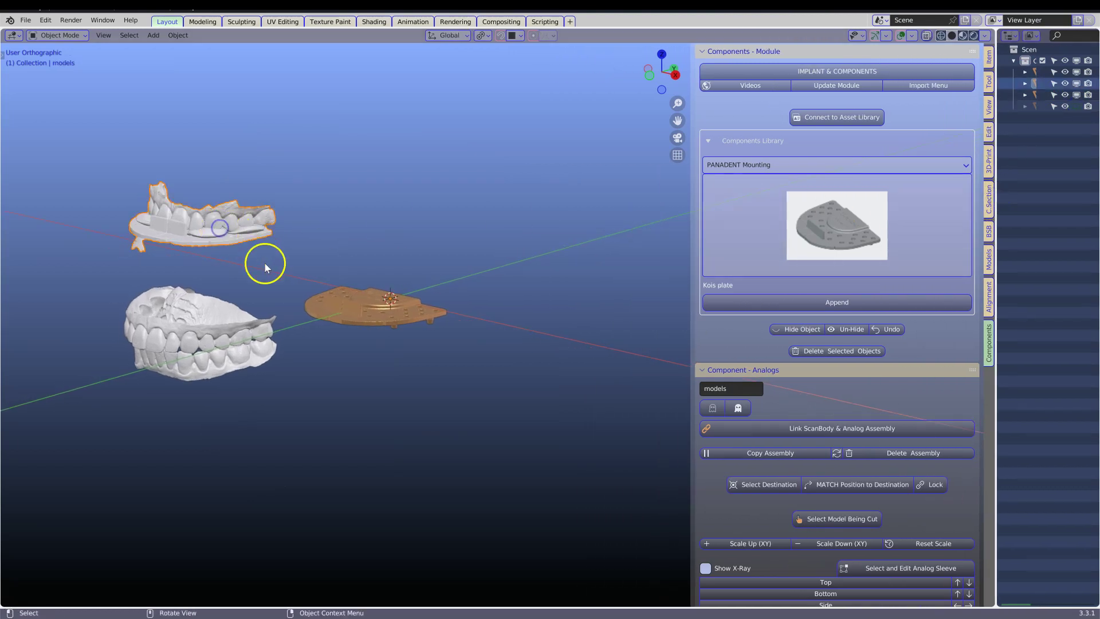
{"action": "left_click", "coordinate": [989, 295]}
{"action": "mouse_move", "coordinate": [353, 277]}
{"action": "middle_mouse_down"}
{"action": "mouse_move", "coordinate": [281, 278]}
{"action": "mouse_move", "coordinate": [447, 358]}
{"action": "middle_mouse_up"}
{"action": "left_click", "coordinate": [706, 206]}
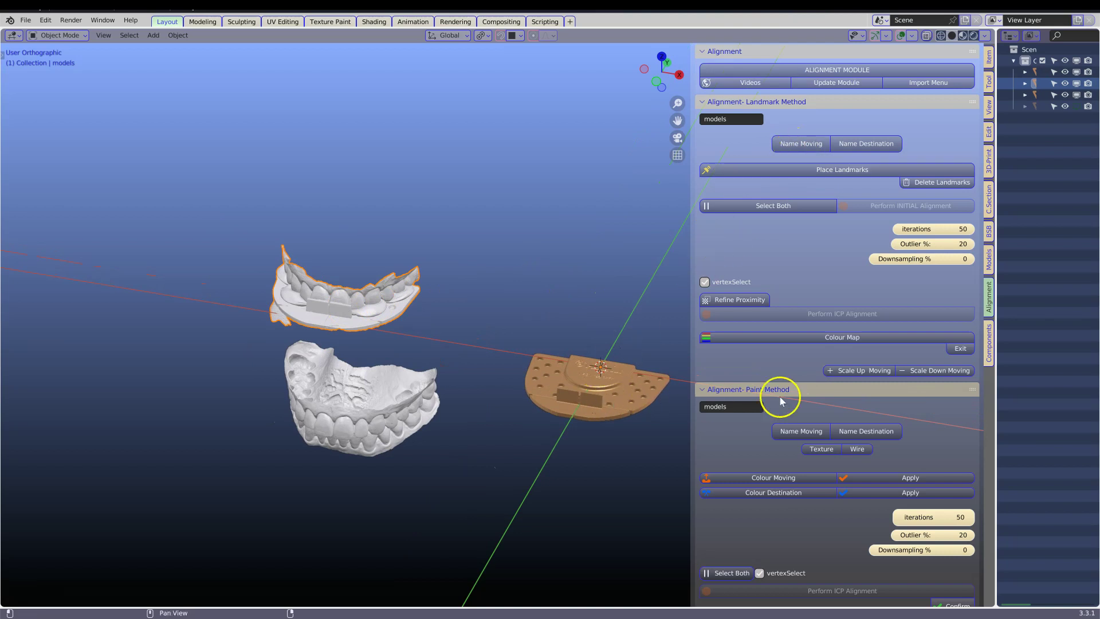
{"action": "scroll", "coordinate": [790, 397], "scroll_direction": "down", "scroll_amount": 4}
{"action": "scroll", "coordinate": [797, 395], "scroll_direction": "down", "scroll_amount": 2}
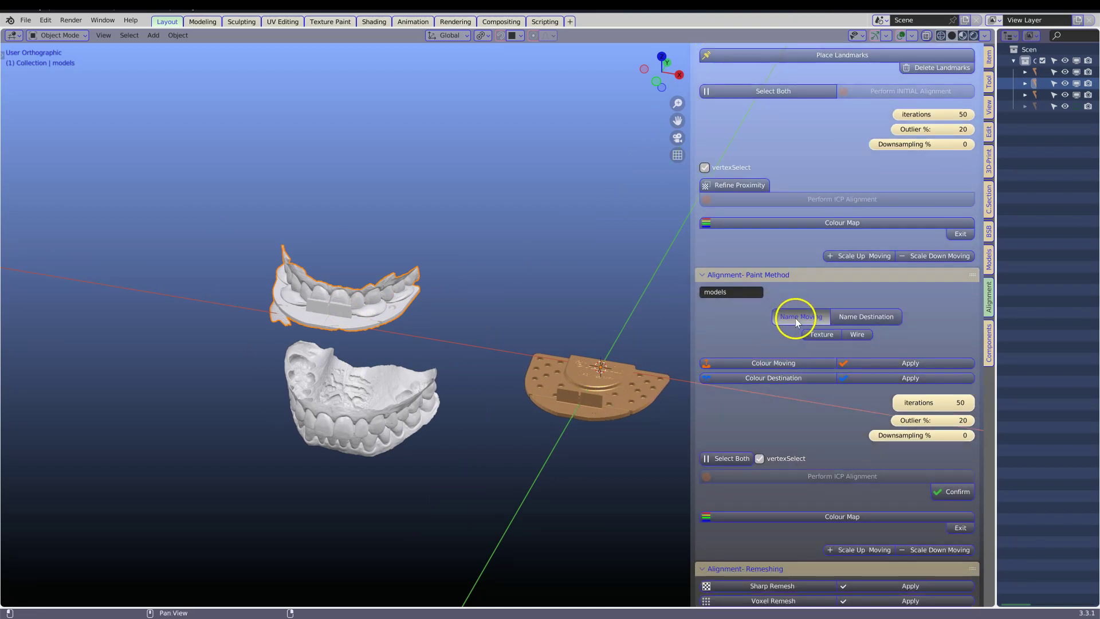
{"action": "left_click", "coordinate": [795, 316]}
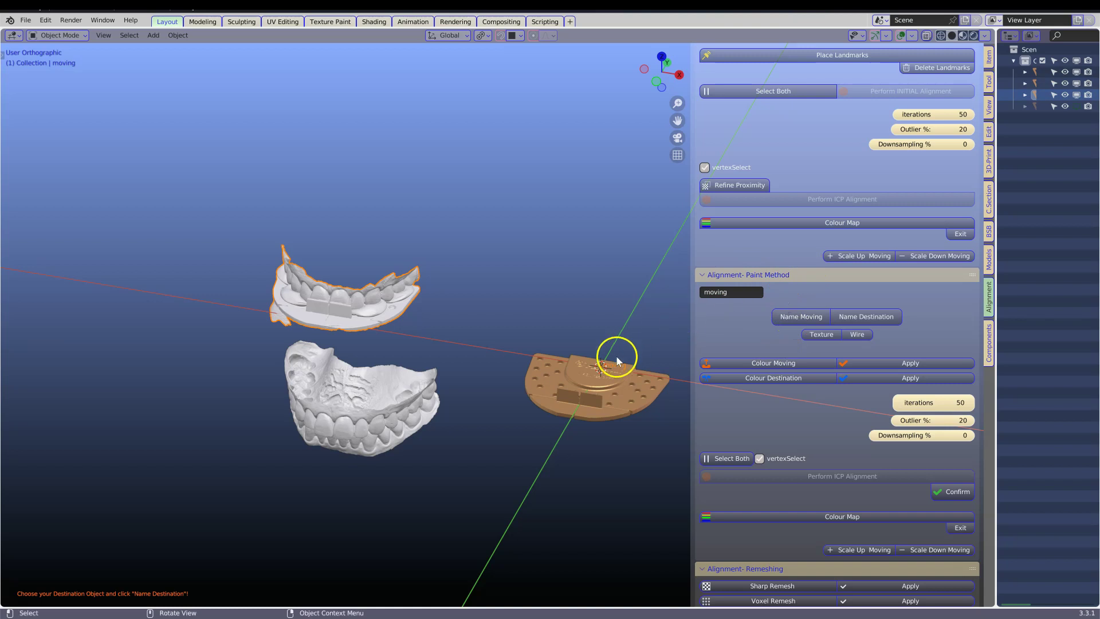
{"action": "left_click", "coordinate": [611, 379]}
{"action": "left_click", "coordinate": [848, 318]}
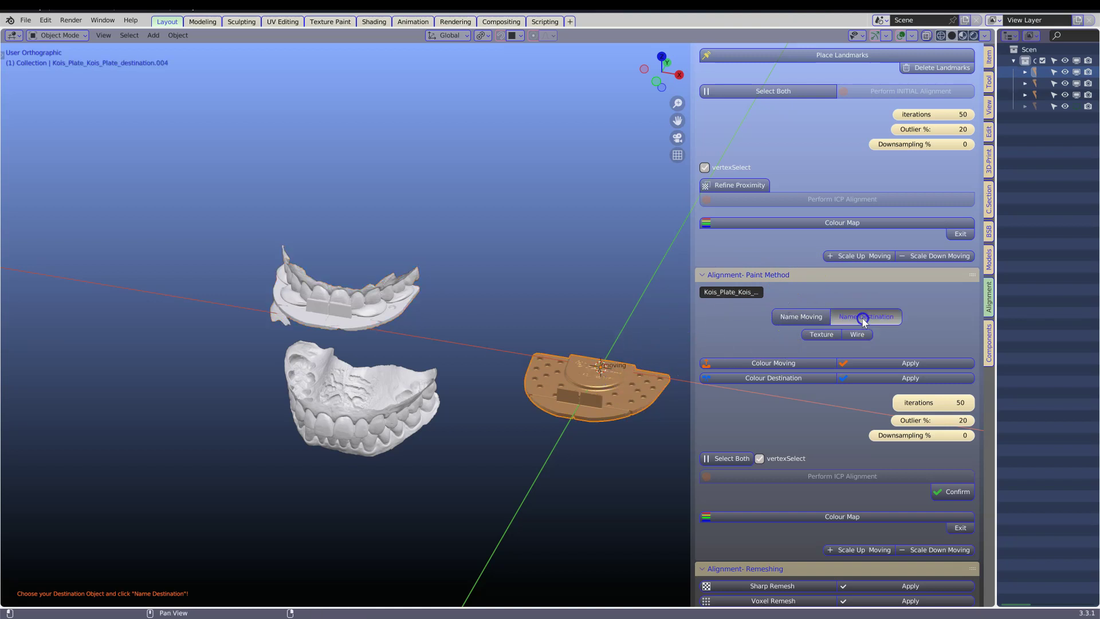
Start colouring the moving scan and circle-select one front block's face and the plate surface in front of it
{"action": "left_click", "coordinate": [761, 363]}
{"action": "mouse_move", "coordinate": [362, 365]}
{"action": "middle_mouse_down"}
{"action": "mouse_move", "coordinate": [400, 339]}
{"action": "mouse_move", "coordinate": [387, 373]}
{"action": "mouse_move", "coordinate": [565, 381]}
{"action": "mouse_move", "coordinate": [527, 385]}
{"action": "middle_mouse_up"}
{"action": "scroll", "coordinate": [517, 385], "scroll_direction": "up", "scroll_amount": 5}
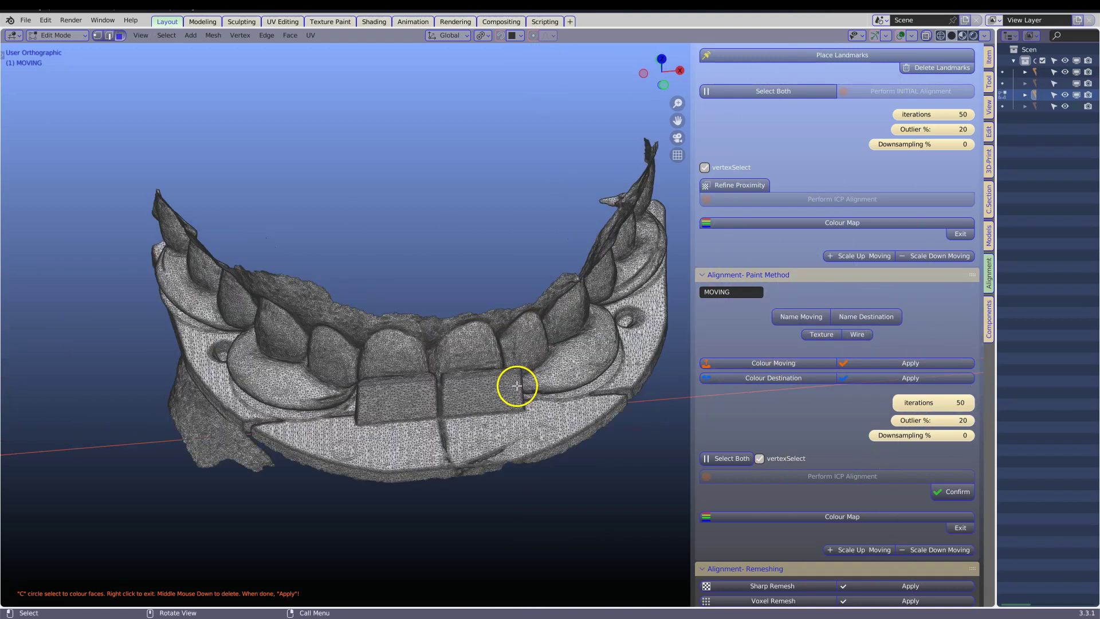
{"action": "key", "text": "c"}
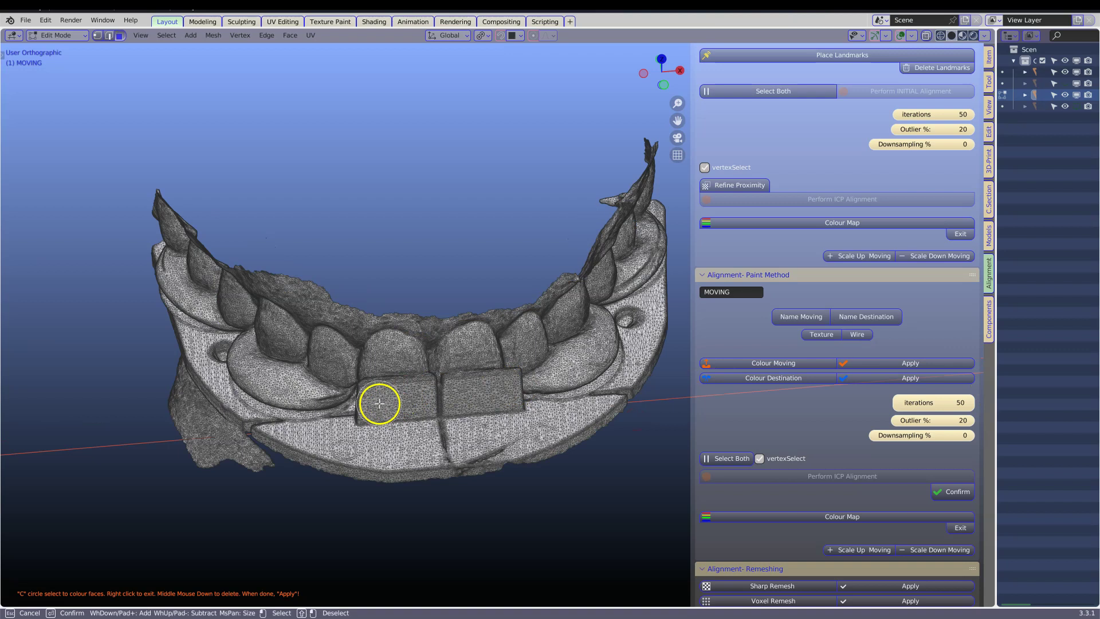
{"action": "left_click_drag", "start_coordinate": [380, 403], "coordinate": [404, 404]}
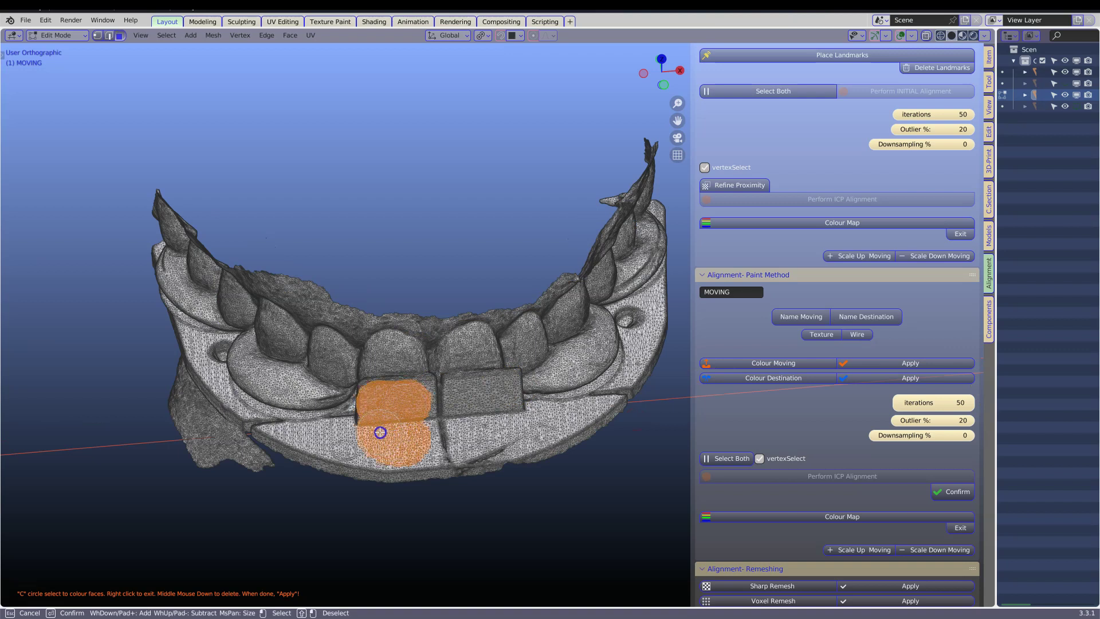
{"action": "mouse_move", "coordinate": [377, 428]}
{"action": "middle_mouse_down"}
{"action": "mouse_move", "coordinate": [401, 423]}
{"action": "mouse_move", "coordinate": [385, 432]}
{"action": "middle_mouse_up"}
{"action": "left_click_drag", "start_coordinate": [386, 433], "coordinate": [378, 429]}
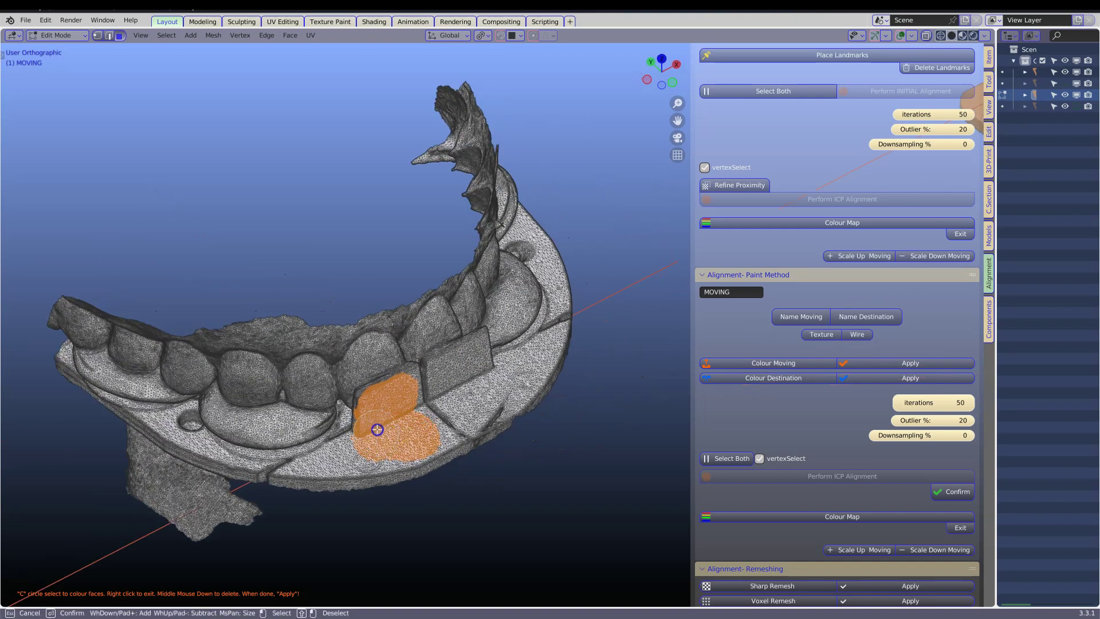
Add the second front block's face and the plate surface before it to the moving scan's coloured area
{"action": "right_click", "coordinate": [515, 363]}
{"action": "middle_click_drag", "start_coordinate": [515, 363], "coordinate": [453, 371]}
{"action": "key", "text": "c"}
{"action": "mouse_move", "coordinate": [493, 419]}
{"action": "left_mouse_down"}
{"action": "mouse_move", "coordinate": [483, 414]}
{"action": "mouse_move", "coordinate": [506, 413]}
{"action": "left_mouse_up"}
Colour one patch on each outer side of the scanned plate beside the holes and apply the moving colouring
{"action": "middle_click_drag", "start_coordinate": [496, 428], "coordinate": [458, 464]}
{"action": "left_click", "coordinate": [455, 471]}
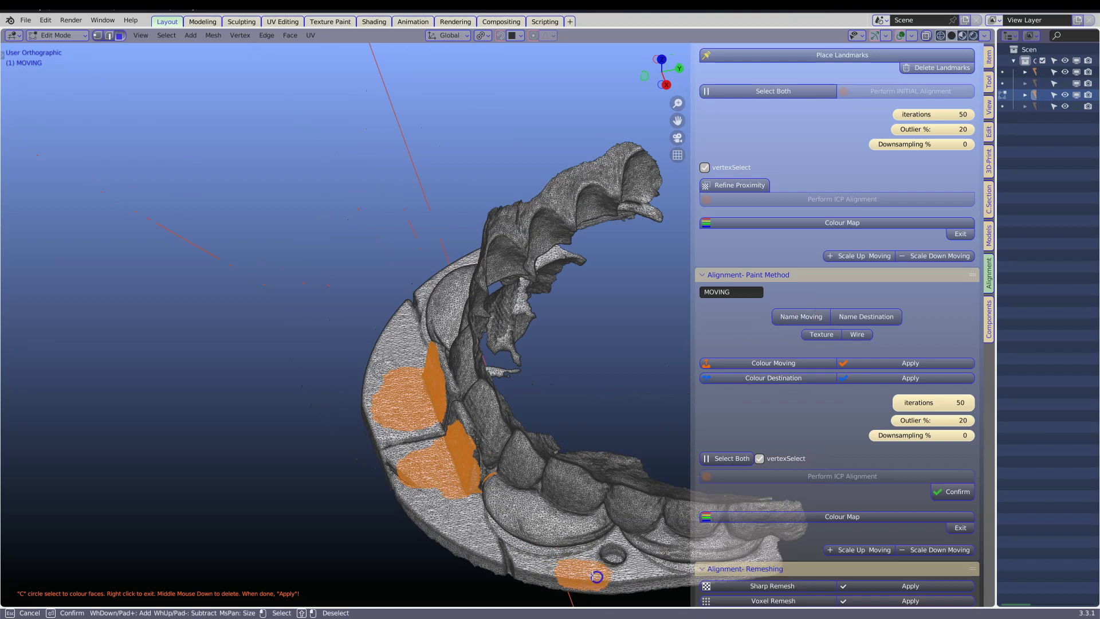
{"action": "middle_click_drag", "start_coordinate": [351, 449], "coordinate": [257, 518]}
{"action": "left_click", "coordinate": [203, 512]}
{"action": "right_click", "coordinate": [191, 504]}
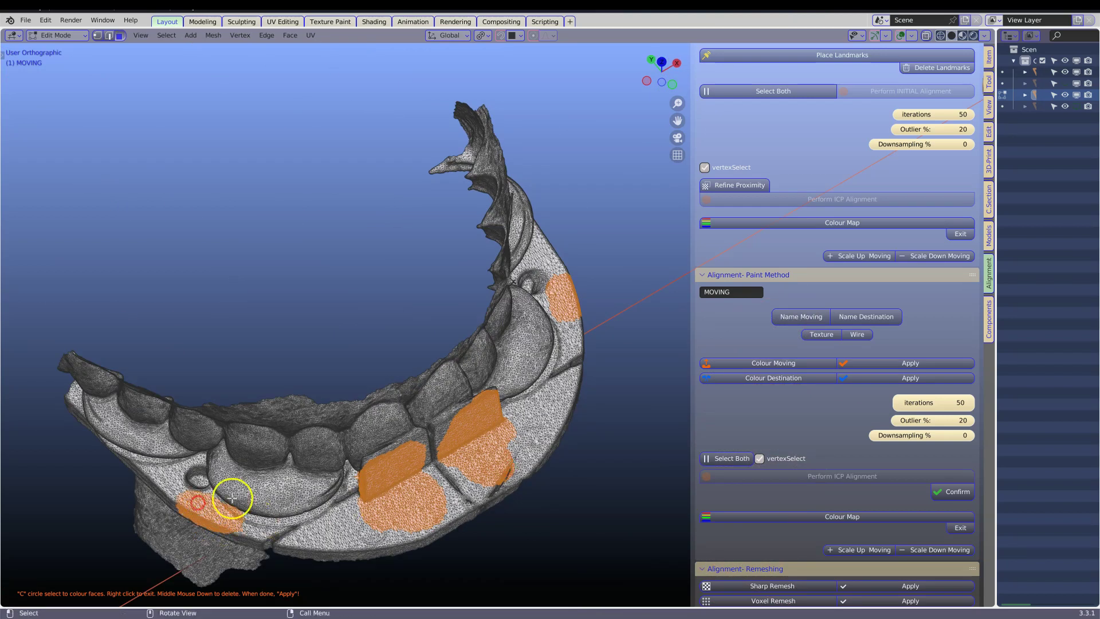
{"action": "left_click", "coordinate": [897, 363]}
Colour both halves of the destination plate's upright front block together with the plate surface in front of them
{"action": "left_click", "coordinate": [774, 379]}
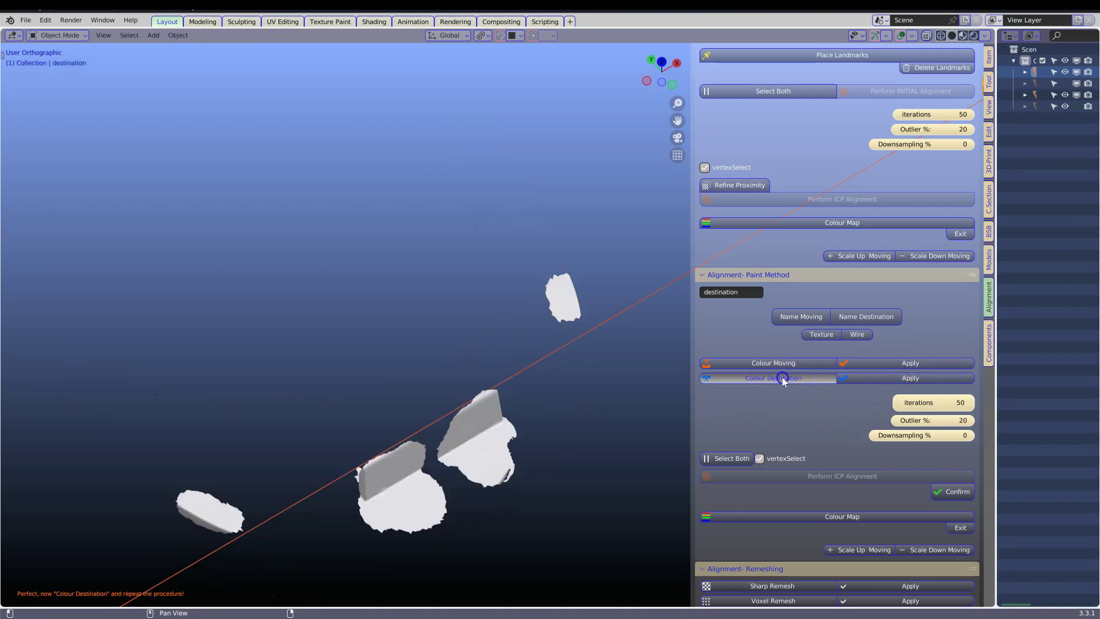
{"action": "middle_click_drag", "start_coordinate": [603, 362], "coordinate": [274, 445], "text": "shift"}
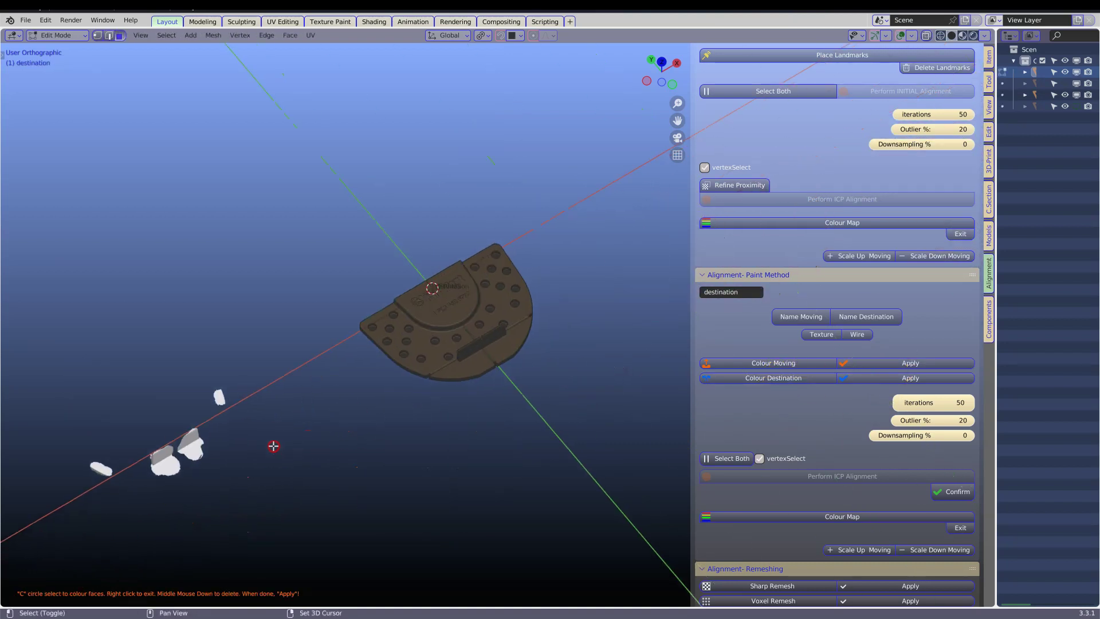
{"action": "scroll", "coordinate": [420, 426], "scroll_direction": "up", "scroll_amount": 5}
{"action": "mouse_move", "coordinate": [418, 429]}
{"action": "middle_mouse_down"}
{"action": "mouse_move", "coordinate": [355, 393]}
{"action": "mouse_move", "coordinate": [351, 405]}
{"action": "middle_mouse_up"}
{"action": "key", "text": "c"}
{"action": "mouse_move", "coordinate": [429, 393]}
{"action": "left_mouse_down"}
{"action": "mouse_move", "coordinate": [463, 404]}
{"action": "mouse_move", "coordinate": [442, 432]}
{"action": "mouse_move", "coordinate": [447, 411]}
{"action": "mouse_move", "coordinate": [527, 410]}
{"action": "mouse_move", "coordinate": [514, 431]}
{"action": "mouse_move", "coordinate": [533, 427]}
{"action": "mouse_move", "coordinate": [523, 405]}
{"action": "left_mouse_up"}
{"action": "right_click", "coordinate": [575, 434]}
{"action": "middle_click_drag", "start_coordinate": [575, 434], "coordinate": [550, 573]}
{"action": "mouse_move", "coordinate": [550, 572]}
{"action": "left_mouse_down"}
{"action": "mouse_move", "coordinate": [569, 529]}
{"action": "mouse_move", "coordinate": [508, 535]}
{"action": "left_mouse_up"}
{"action": "mouse_move", "coordinate": [508, 535]}
{"action": "middle_mouse_down"}
{"action": "mouse_move", "coordinate": [432, 542]}
{"action": "mouse_move", "coordinate": [407, 496]}
{"action": "middle_mouse_up"}
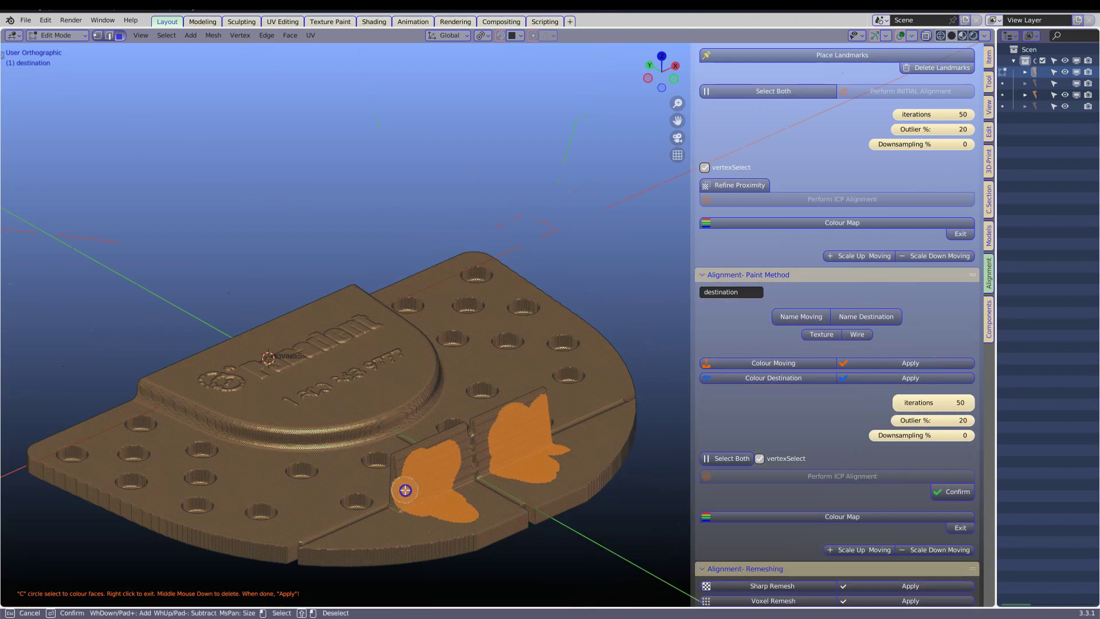
Colour one patch near each outer edge of the destination plate and apply the destination colouring
{"action": "left_click_drag", "start_coordinate": [260, 538], "coordinate": [256, 531]}
{"action": "mouse_move", "coordinate": [256, 530]}
{"action": "middle_mouse_down"}
{"action": "mouse_move", "coordinate": [414, 505]}
{"action": "mouse_move", "coordinate": [668, 428]}
{"action": "middle_mouse_up"}
{"action": "left_click", "coordinate": [667, 427]}
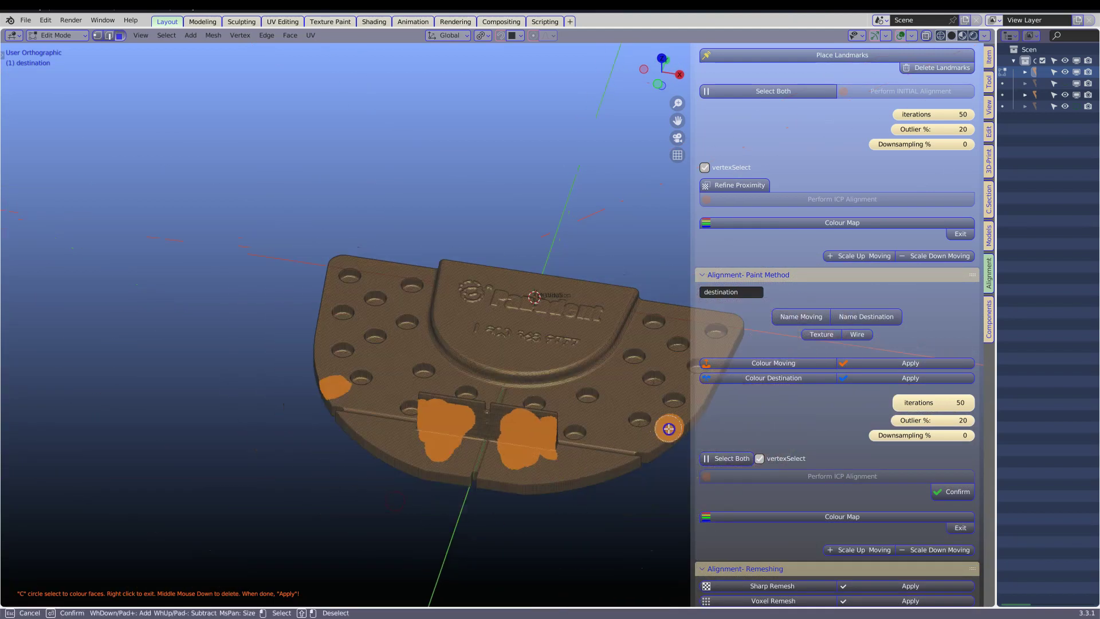
{"action": "left_click", "coordinate": [913, 378]}
Move the coloured moving patches into close range over the matching destination patches
{"action": "mouse_move", "coordinate": [510, 438]}
{"action": "middle_mouse_down"}
{"action": "mouse_move", "coordinate": [405, 385]}
{"action": "mouse_move", "coordinate": [336, 380]}
{"action": "mouse_move", "coordinate": [336, 402]}
{"action": "middle_mouse_up"}
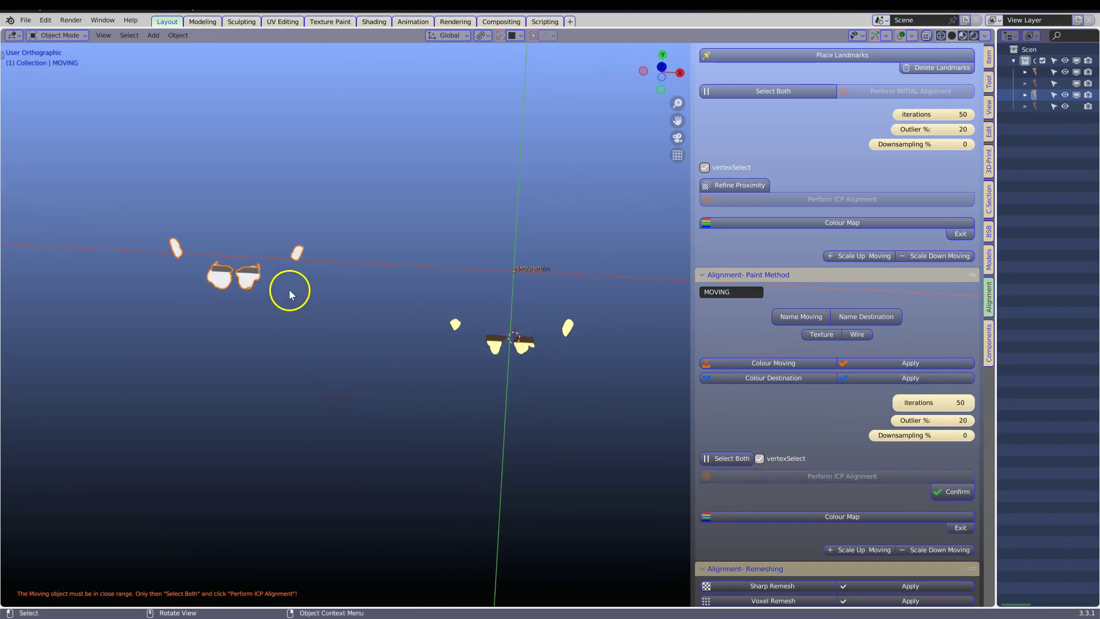
{"action": "key", "text": "g"}
{"action": "left_click", "coordinate": [558, 369]}
{"action": "scroll", "coordinate": [527, 422], "scroll_direction": "up", "scroll_amount": 2}
{"action": "middle_click_drag", "start_coordinate": [527, 422], "coordinate": [525, 499]}
{"action": "middle_click_drag", "start_coordinate": [539, 444], "coordinate": [533, 427]}
{"action": "scroll", "coordinate": [536, 430], "scroll_direction": "up", "scroll_amount": 2}
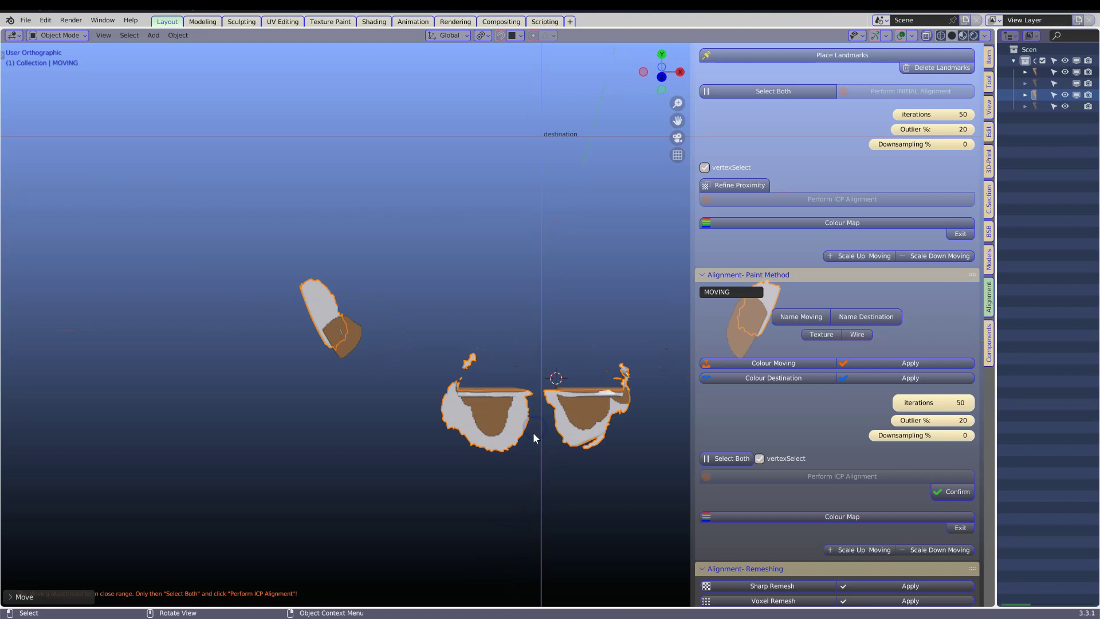
{"action": "scroll", "coordinate": [533, 436], "scroll_direction": "up", "scroll_amount": 2}
Select both patch sets, perform the ICP alignment with vertexSelect enabled, and confirm it
{"action": "left_click", "coordinate": [728, 459]}
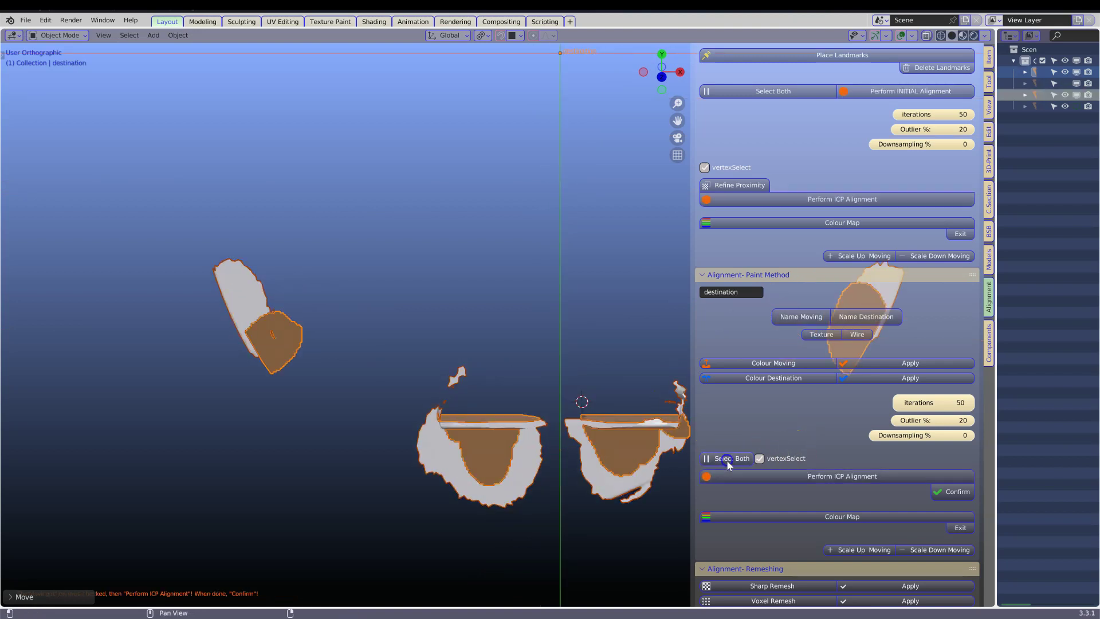
{"action": "left_click", "coordinate": [818, 478]}
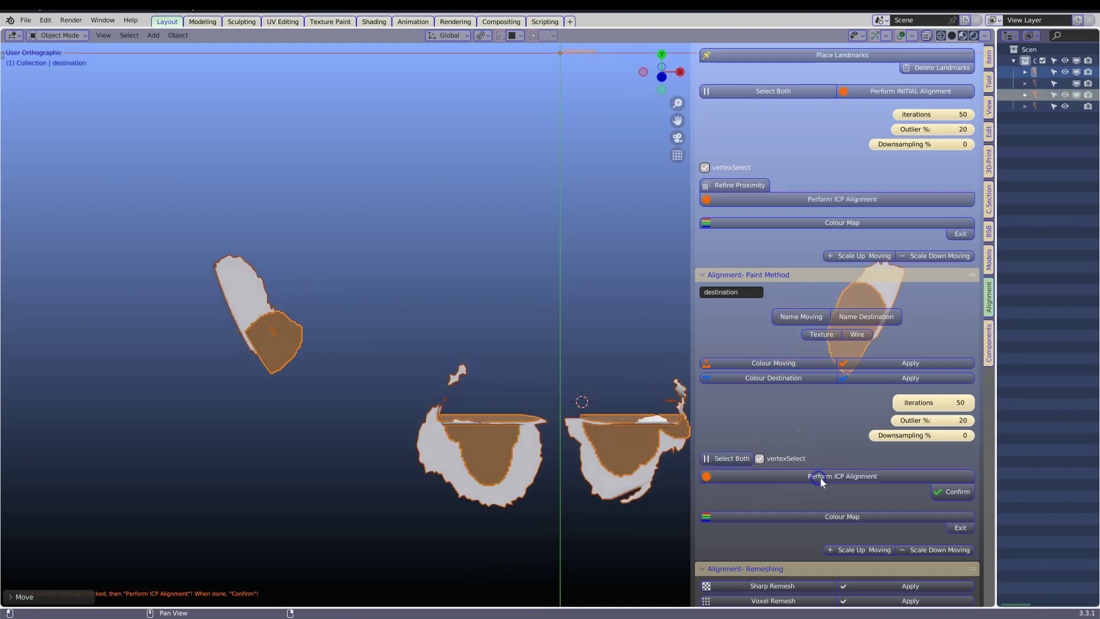
{"action": "middle_click", "coordinate": [647, 505]}
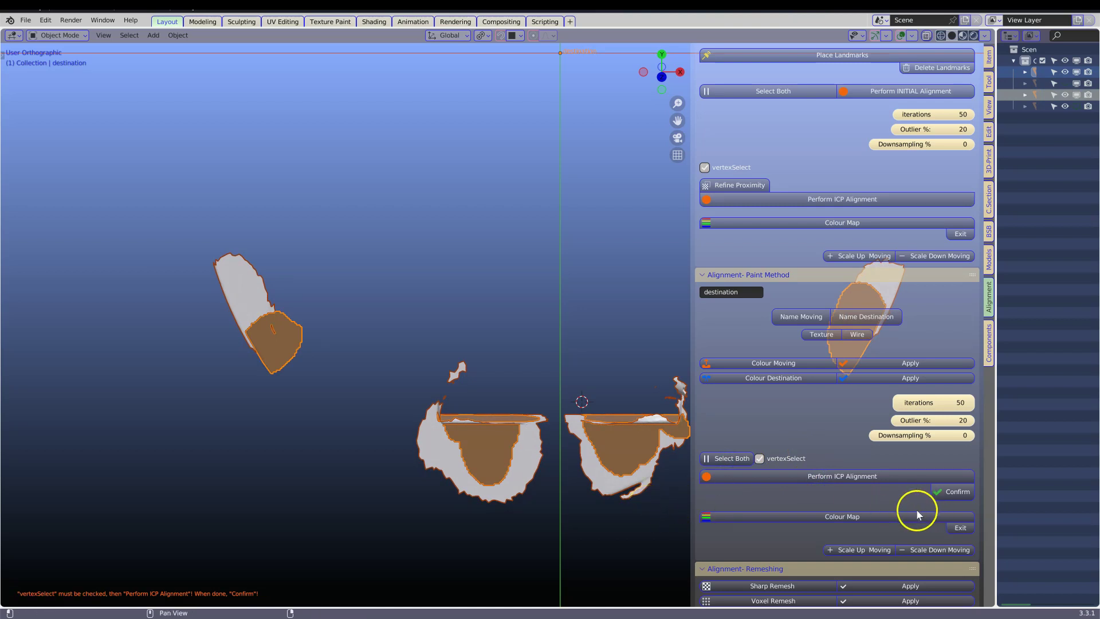
{"action": "left_click", "coordinate": [948, 491]}
{"action": "middle_click_drag", "start_coordinate": [614, 463], "coordinate": [644, 318]}
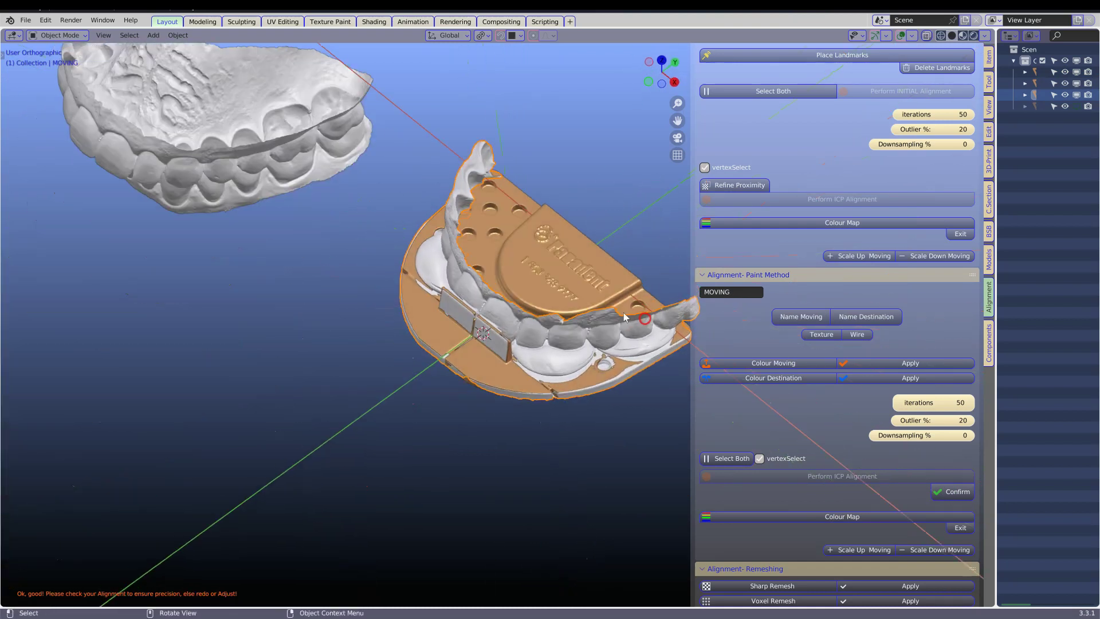
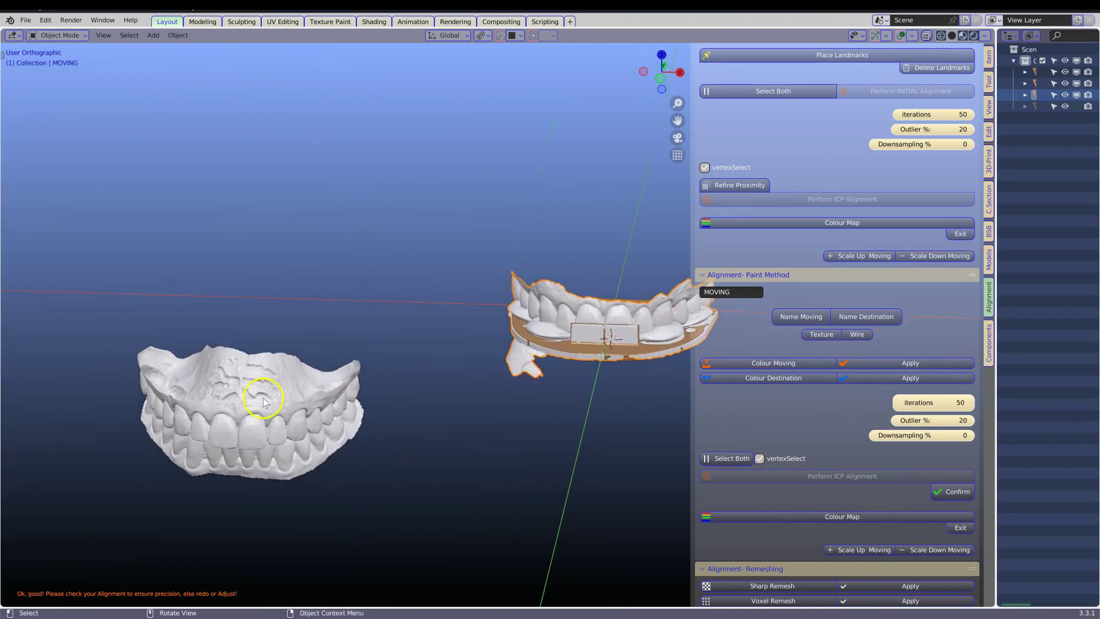
Name the joined upper and lower models as the moving object and the plate scan with teeth as the destination
{"action": "left_click", "coordinate": [261, 400]}
{"action": "left_click_drag", "start_coordinate": [267, 400], "coordinate": [273, 462]}
{"action": "left_click_drag", "start_coordinate": [215, 483], "coordinate": [72, 550]}
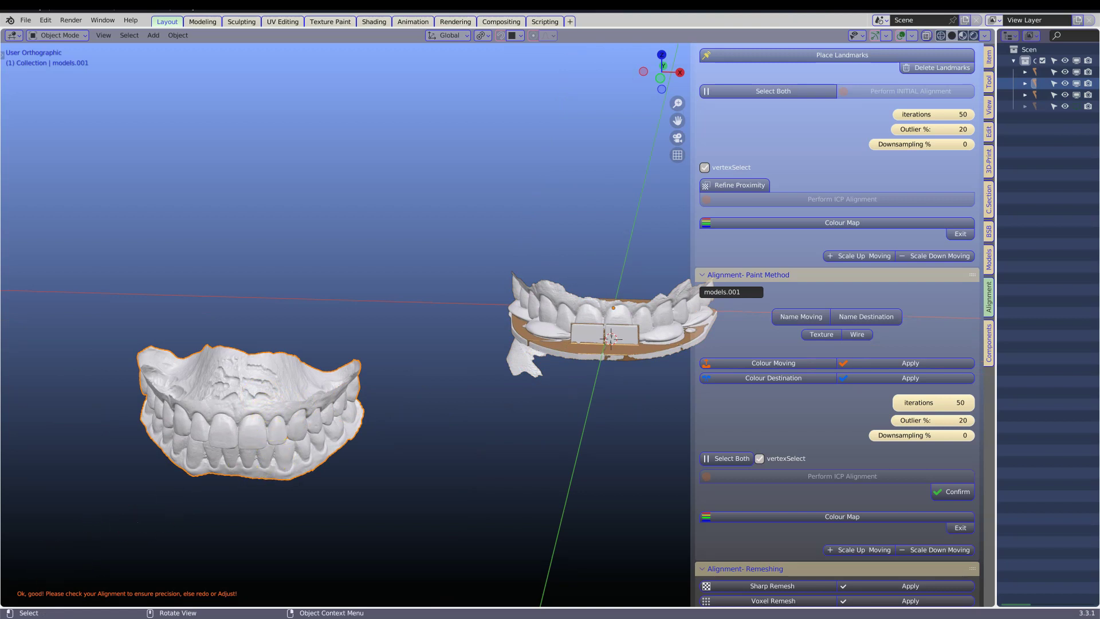
{"action": "middle_click_drag", "start_coordinate": [257, 410], "coordinate": [262, 399]}
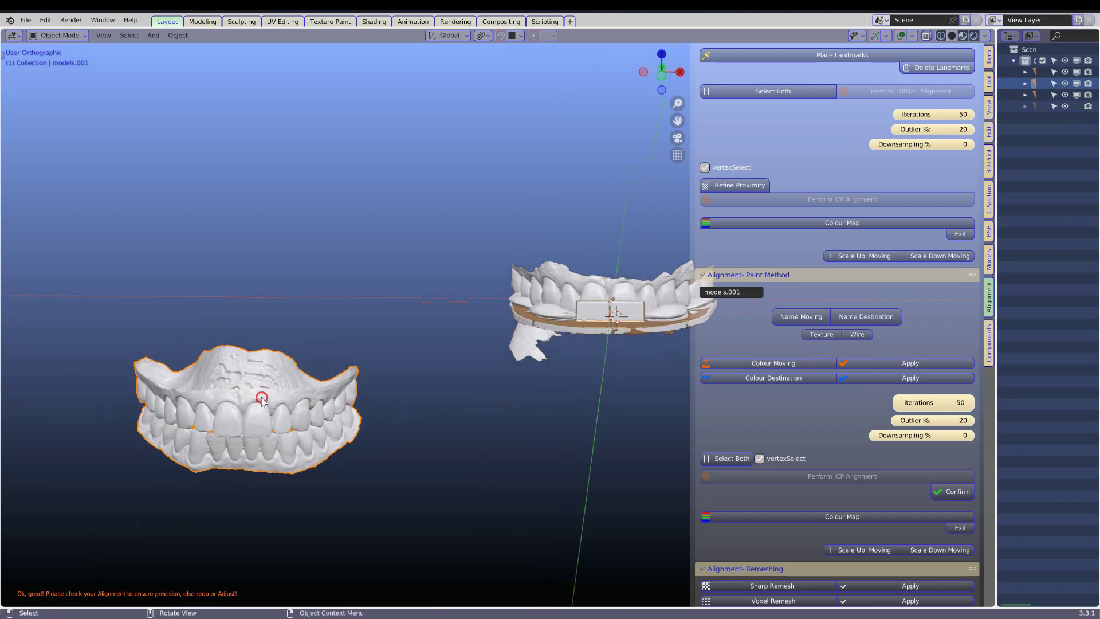
{"action": "left_click", "coordinate": [804, 316]}
{"action": "left_click", "coordinate": [590, 289]}
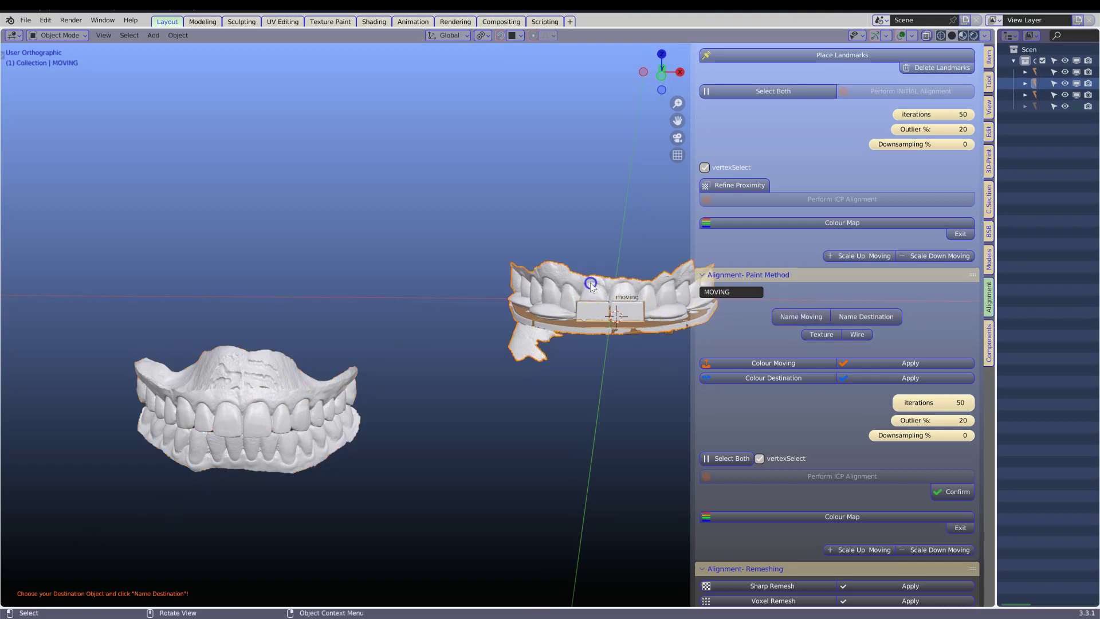
{"action": "left_click", "coordinate": [869, 316]}
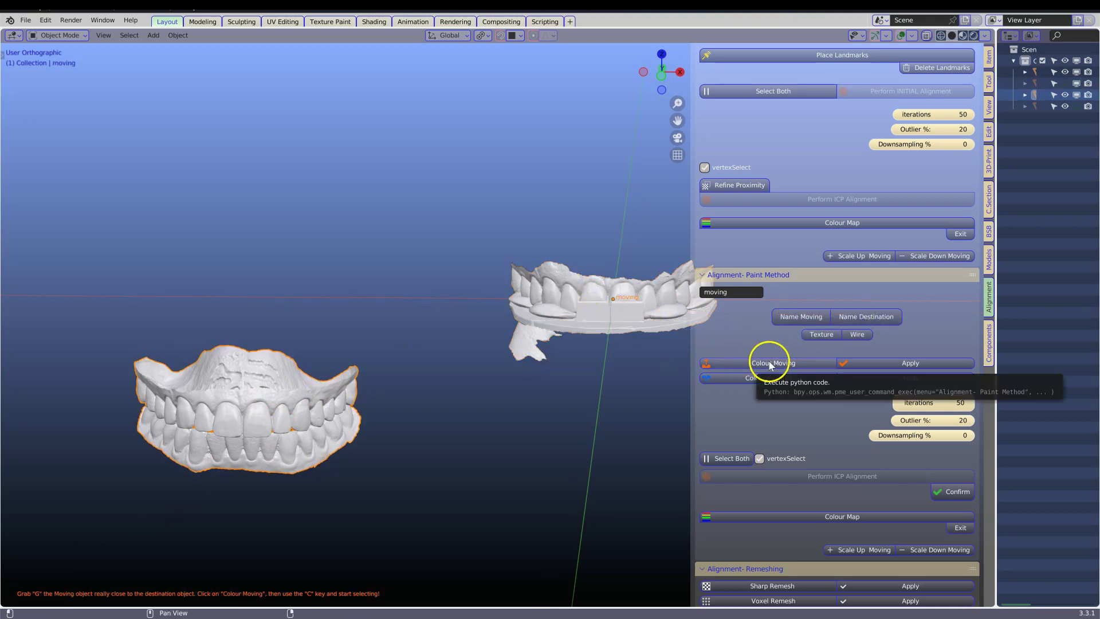
Start the moving colouring and colour a band along the upper teeth from one side's molars across the front teeth
{"action": "left_click", "coordinate": [750, 363]}
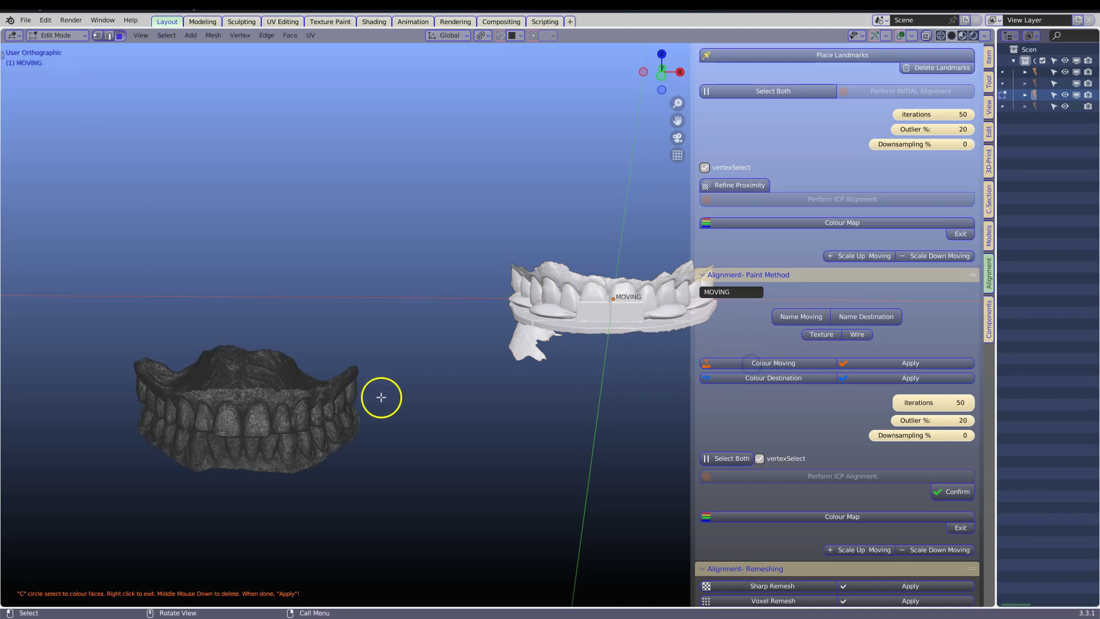
{"action": "middle_click_drag", "start_coordinate": [922, 307], "coordinate": [952, 301]}
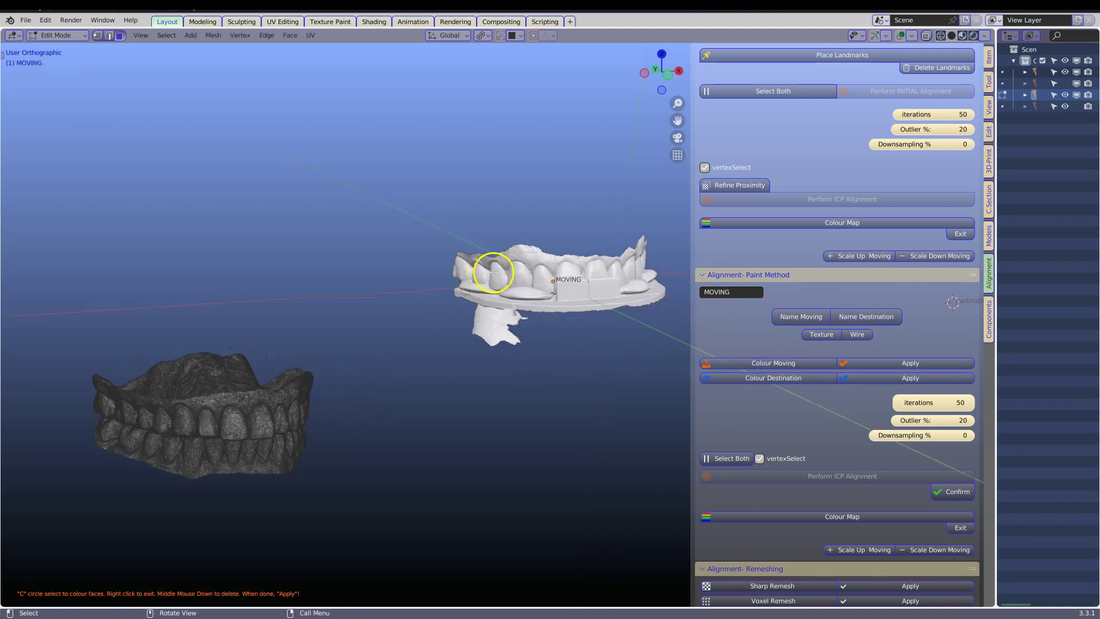
{"action": "mouse_move", "coordinate": [511, 279]}
{"action": "middle_mouse_down"}
{"action": "mouse_move", "coordinate": [567, 302]}
{"action": "mouse_move", "coordinate": [555, 297]}
{"action": "mouse_move", "coordinate": [590, 297]}
{"action": "middle_mouse_up"}
{"action": "key", "text": "c"}
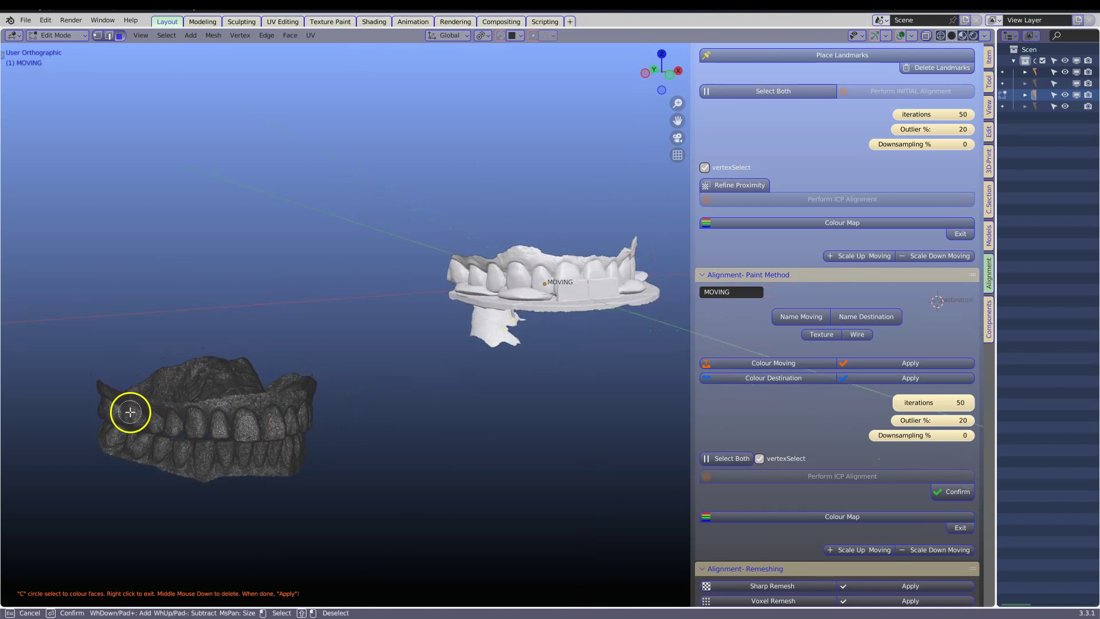
{"action": "left_click_drag", "start_coordinate": [115, 407], "coordinate": [143, 413]}
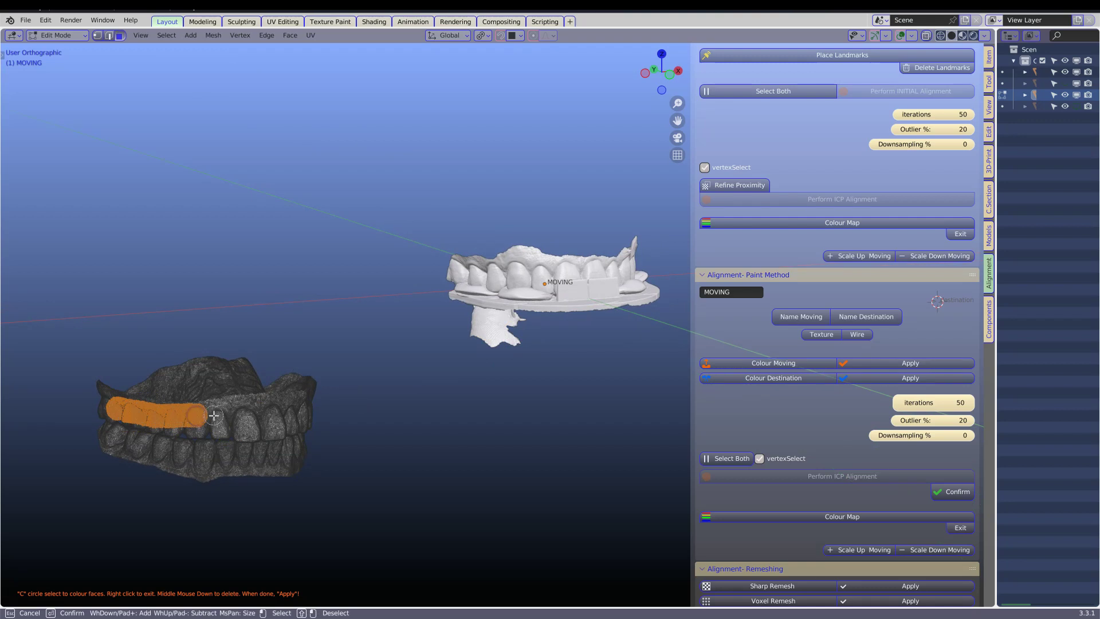
{"action": "left_click_drag", "start_coordinate": [203, 413], "coordinate": [237, 413]}
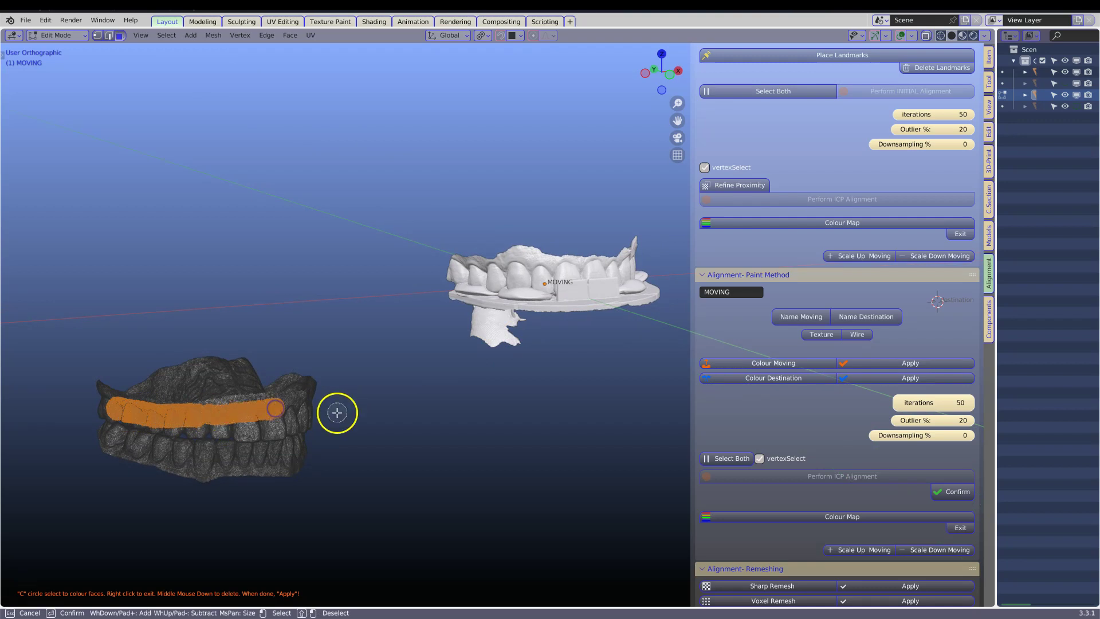
Extend the coloured band along the upper teeth on the opposite side and apply the moving colouring
{"action": "middle_click_drag", "start_coordinate": [372, 400], "coordinate": [401, 404]}
{"action": "key", "text": "c"}
{"action": "left_click_drag", "start_coordinate": [216, 418], "coordinate": [262, 422]}
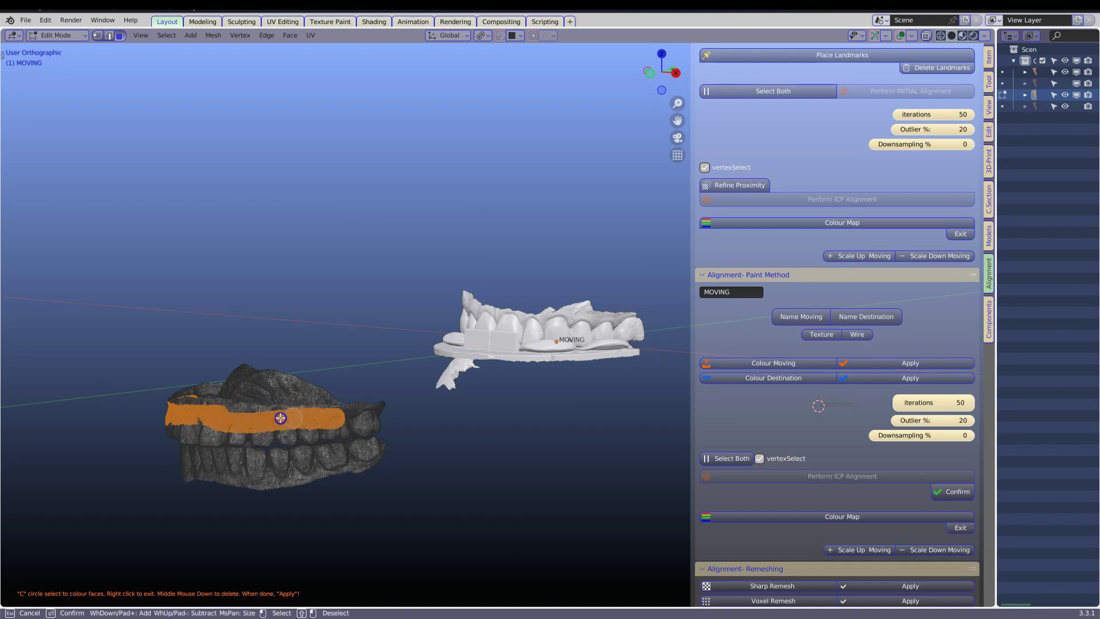
{"action": "right_click", "coordinate": [223, 416]}
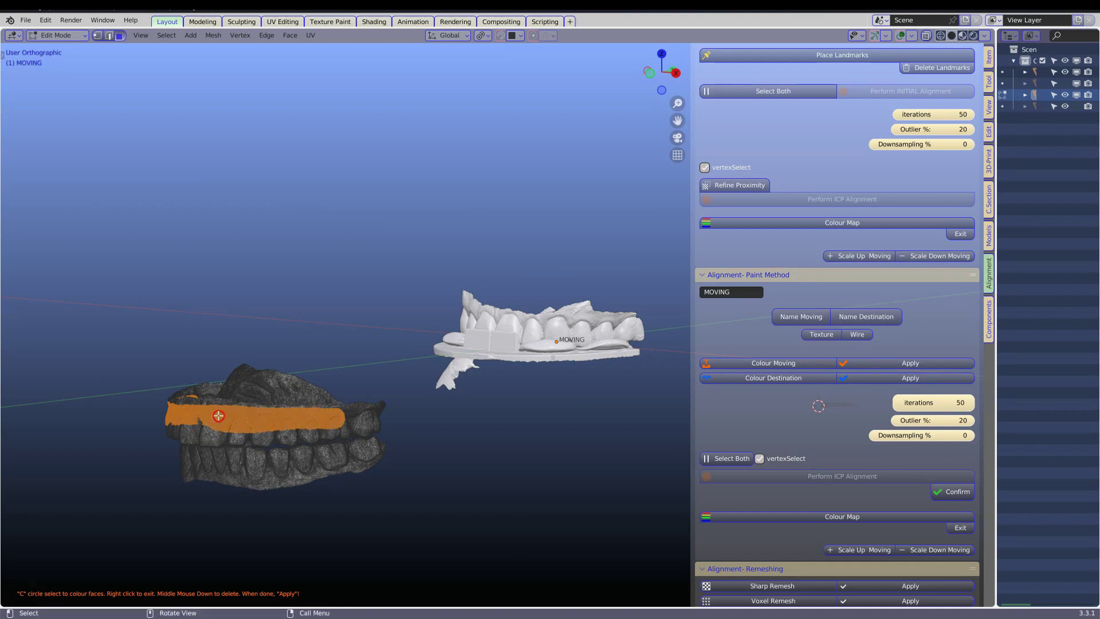
{"action": "left_click", "coordinate": [909, 363]}
Colour the matching band of upper teeth around the whole arch of the destination scan and apply the destination colouring
{"action": "left_click", "coordinate": [762, 376]}
{"action": "middle_click_drag", "start_coordinate": [462, 356], "coordinate": [507, 382]}
{"action": "key", "text": "KP_Decimal"}
{"action": "key", "text": "c"}
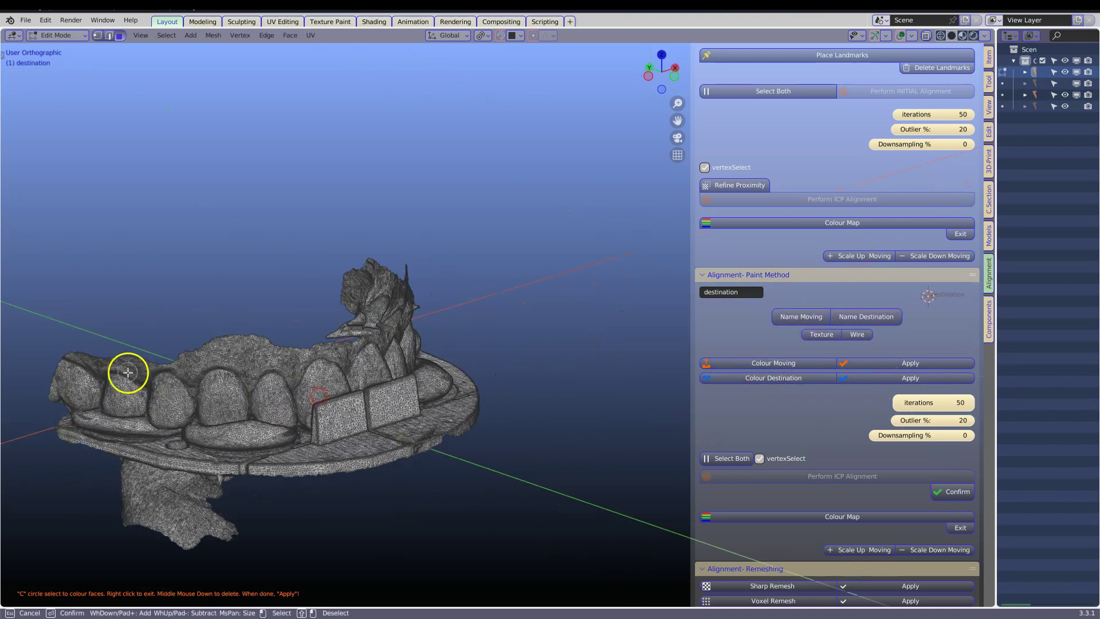
{"action": "mouse_move", "coordinate": [85, 380]}
{"action": "left_mouse_down"}
{"action": "mouse_move", "coordinate": [185, 387]}
{"action": "mouse_move", "coordinate": [380, 355]}
{"action": "left_mouse_up"}
{"action": "middle_click_drag", "start_coordinate": [380, 356], "coordinate": [311, 400]}
{"action": "left_click_drag", "start_coordinate": [312, 401], "coordinate": [555, 407]}
{"action": "right_click", "coordinate": [555, 407]}
{"action": "left_click", "coordinate": [910, 378]}
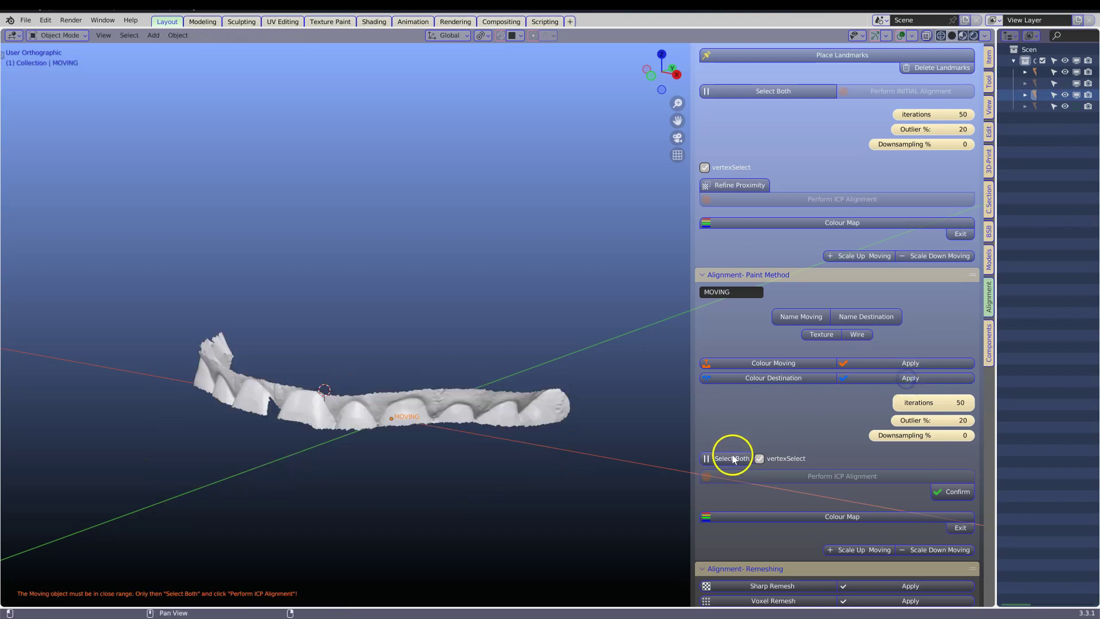
Move the coloured moving tooth band into close range over the destination tooth band, matching it in plan and height
{"action": "scroll", "coordinate": [565, 434], "scroll_direction": "down", "scroll_amount": 3}
{"action": "middle_click_drag", "start_coordinate": [566, 435], "coordinate": [314, 469]}
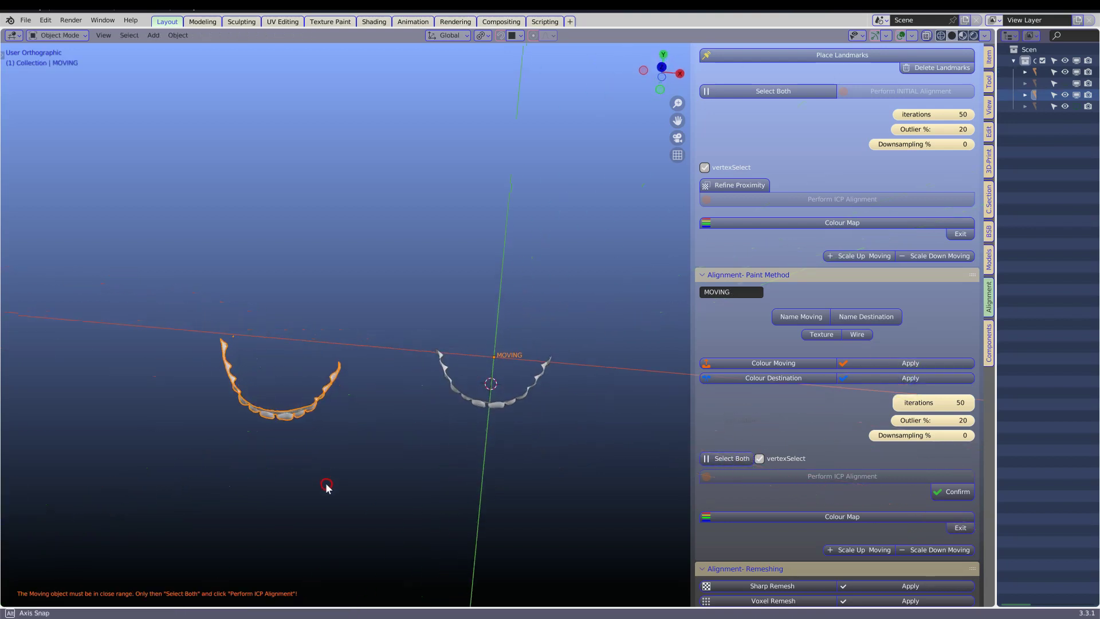
{"action": "left_click_drag", "start_coordinate": [273, 416], "coordinate": [492, 399]}
{"action": "scroll", "coordinate": [519, 471], "scroll_direction": "up", "scroll_amount": 5}
{"action": "middle_click_drag", "start_coordinate": [518, 467], "coordinate": [516, 376]}
{"action": "key", "text": "g"}
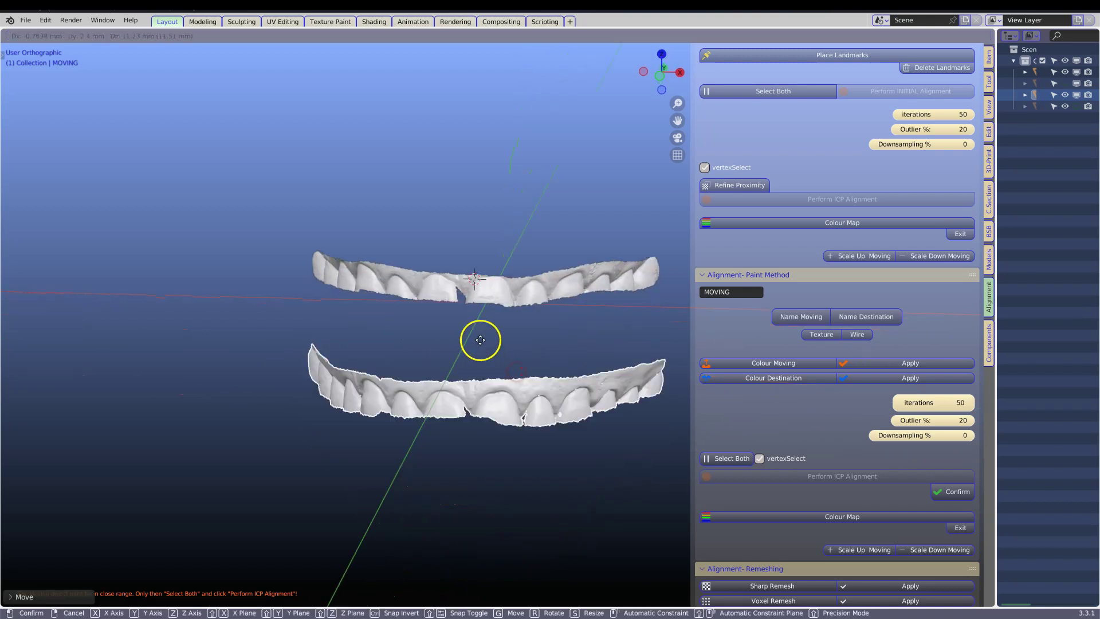
{"action": "middle_click_drag", "start_coordinate": [471, 221], "coordinate": [473, 363]}
{"action": "left_click", "coordinate": [500, 471]}
{"action": "key", "text": "g"}
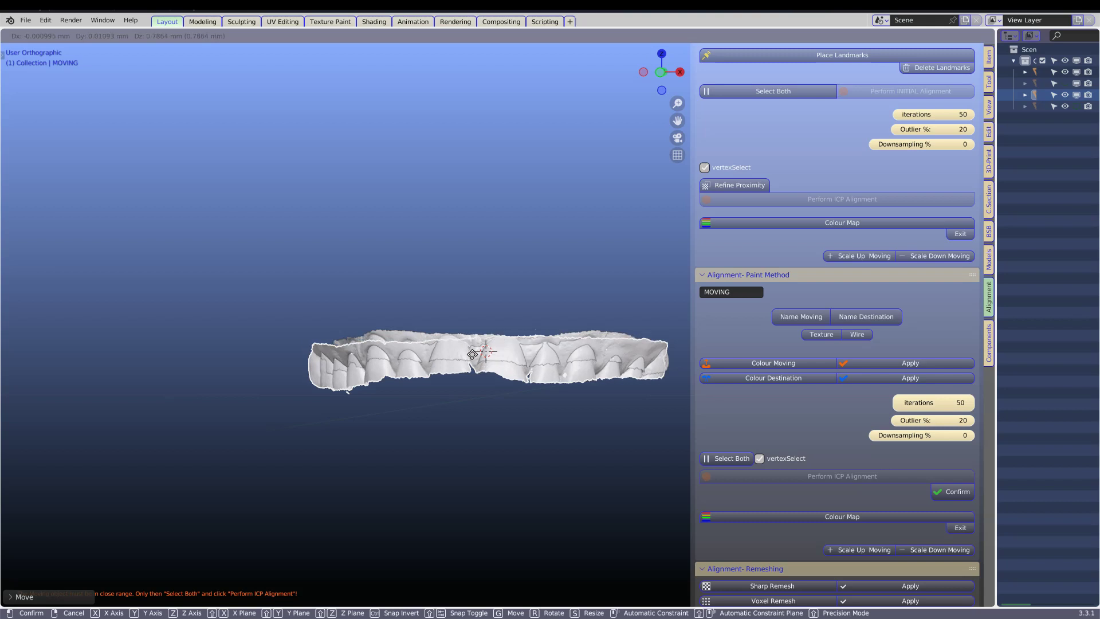
{"action": "left_click", "coordinate": [469, 348]}
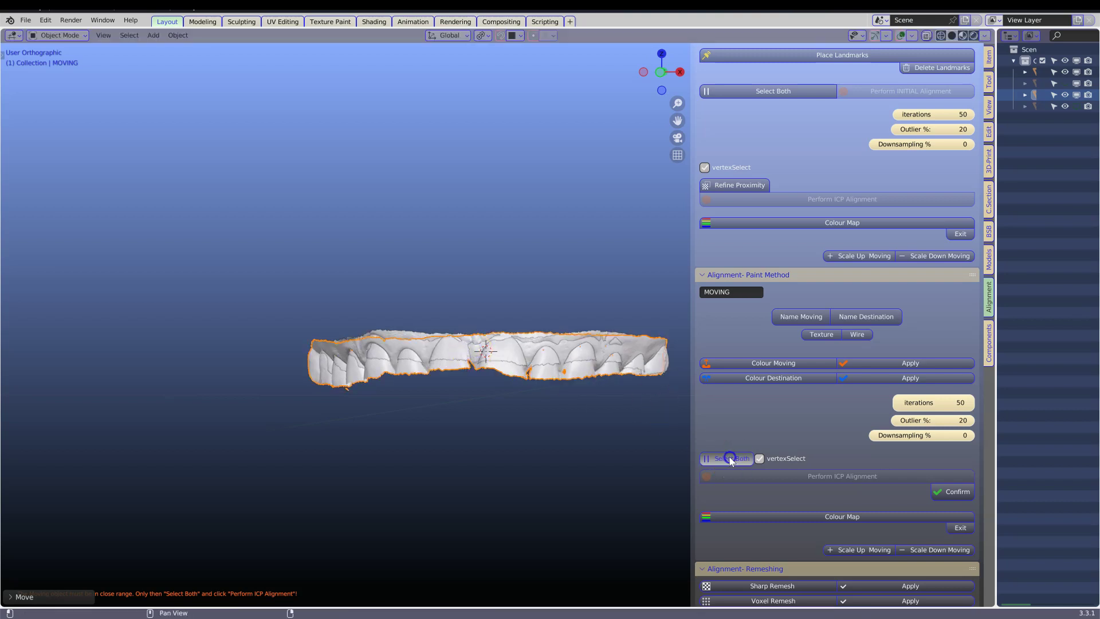
Select both tooth bands, perform the ICP alignment with vertexSelect enabled, and confirm it
{"action": "left_click", "coordinate": [730, 457]}
{"action": "left_click", "coordinate": [825, 476]}
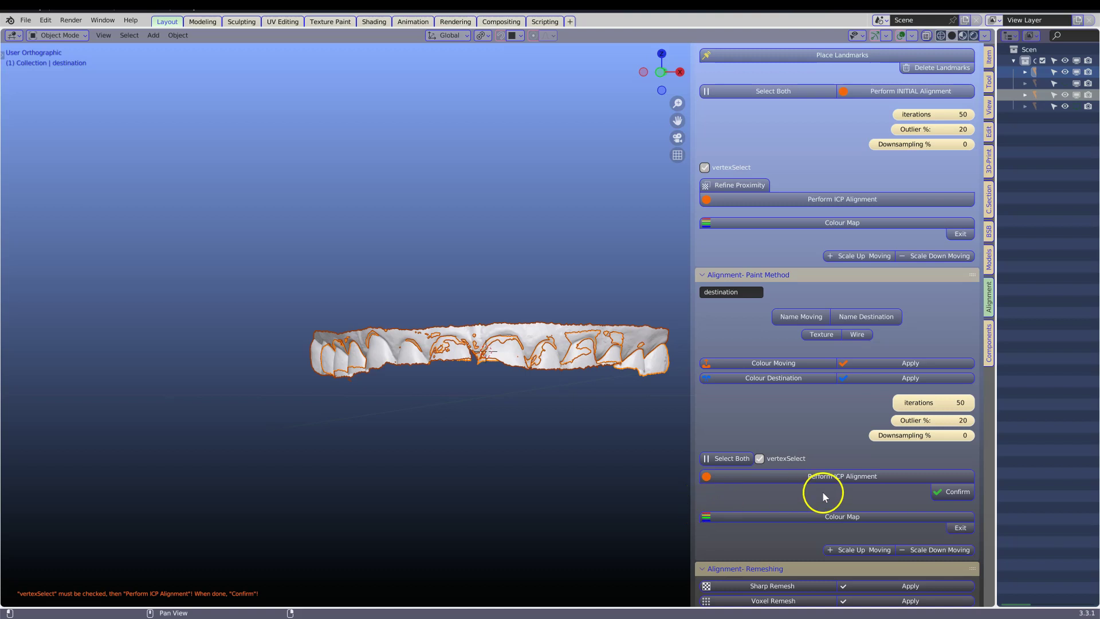
{"action": "left_click", "coordinate": [957, 493]}
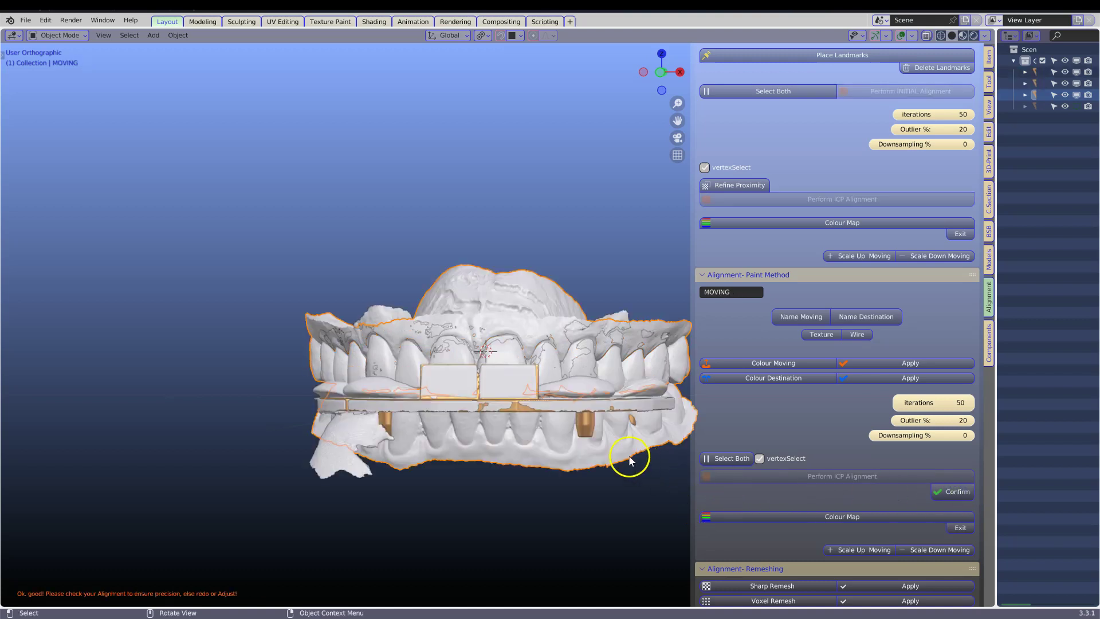
{"action": "middle_click_drag", "start_coordinate": [576, 450], "coordinate": [429, 430]}
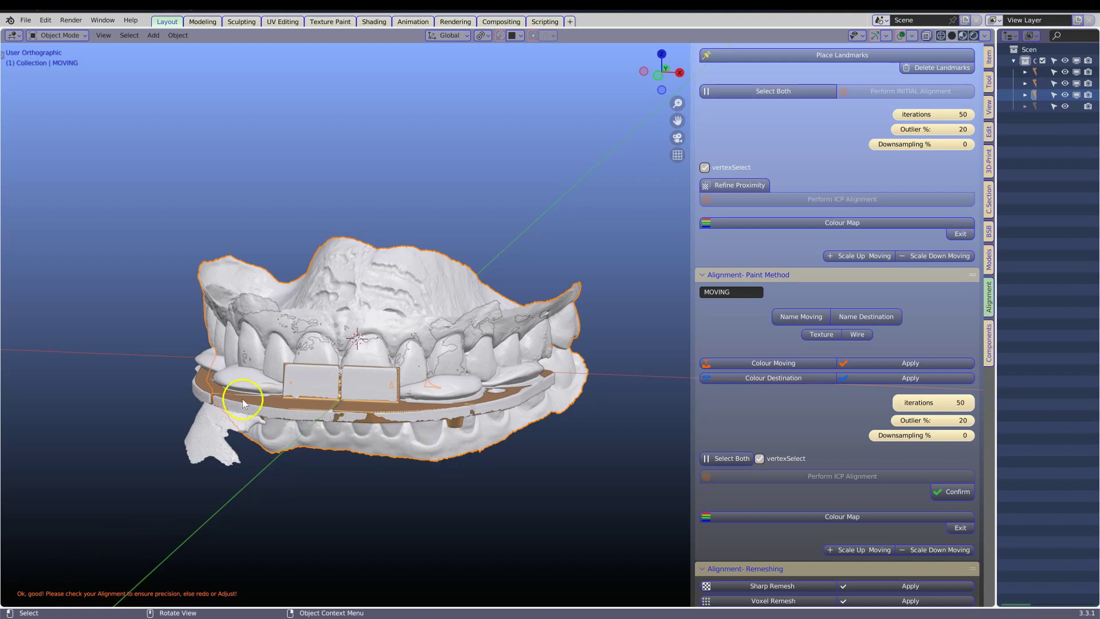
Hide the library Kois plate and the plate scan, leaving only the dental models displayed
{"action": "left_click", "coordinate": [202, 375]}
{"action": "left_click_drag", "start_coordinate": [997, 270], "coordinate": [820, 283]}
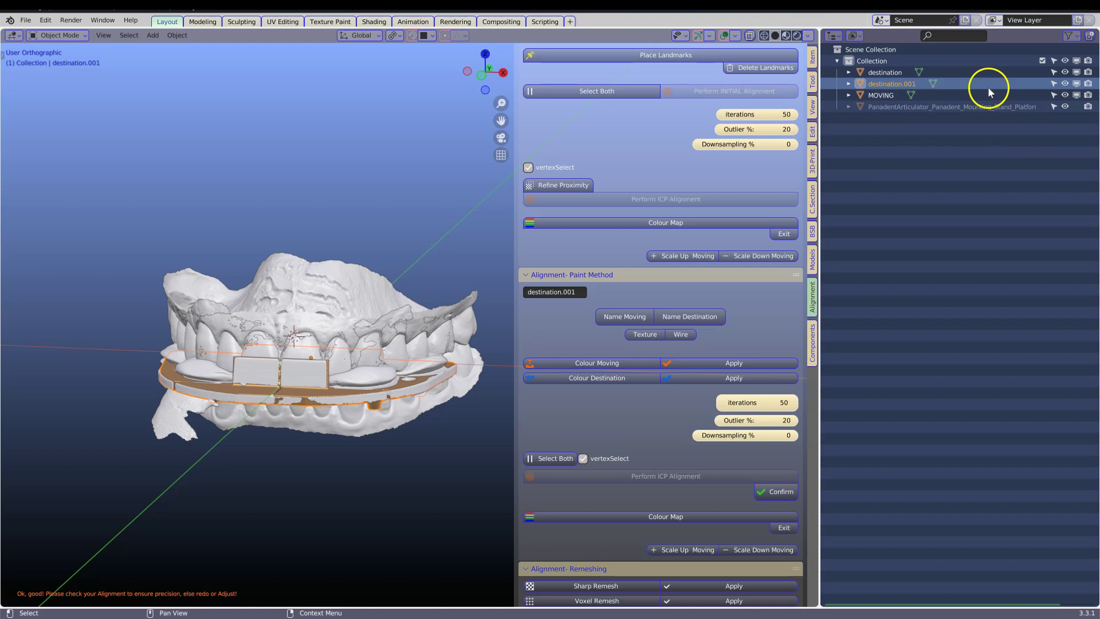
{"action": "left_click", "coordinate": [1076, 83]}
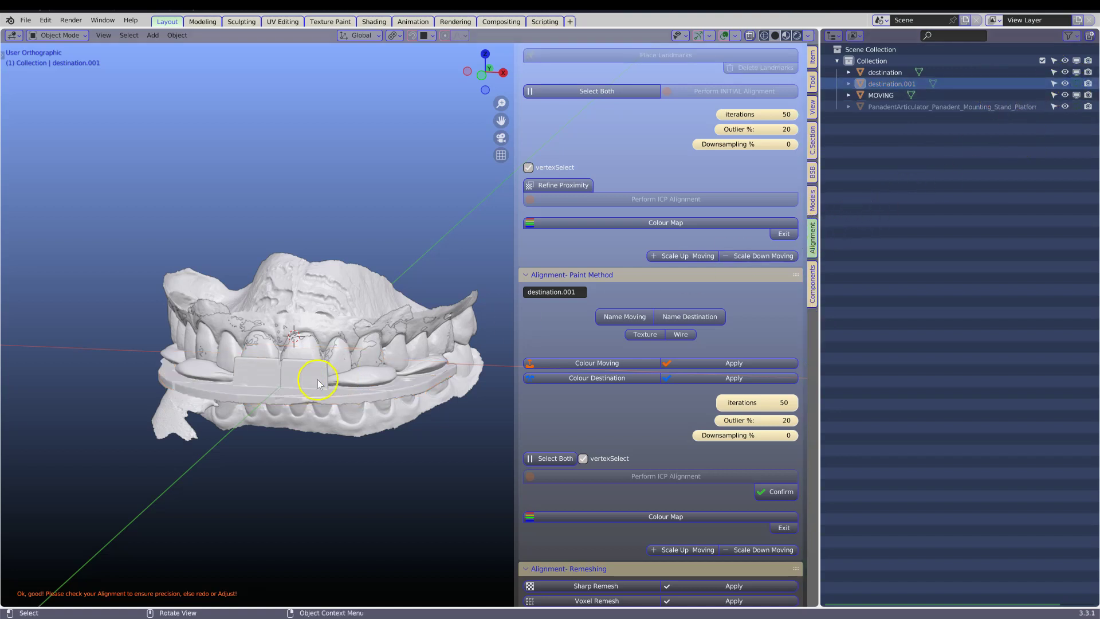
{"action": "left_click", "coordinate": [285, 379]}
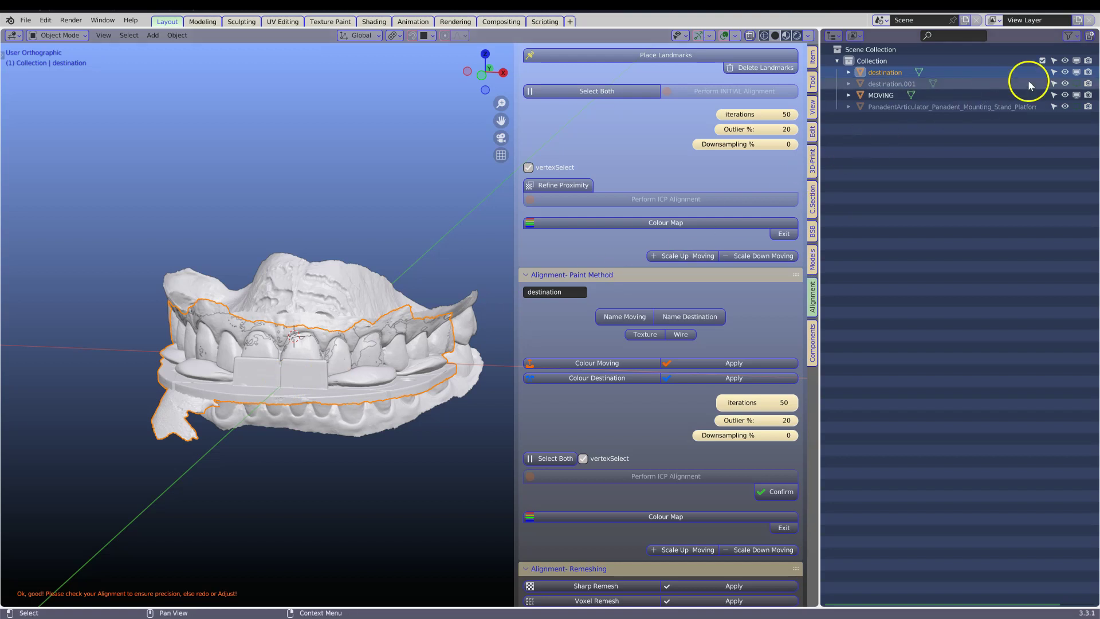
{"action": "left_click", "coordinate": [1076, 72]}
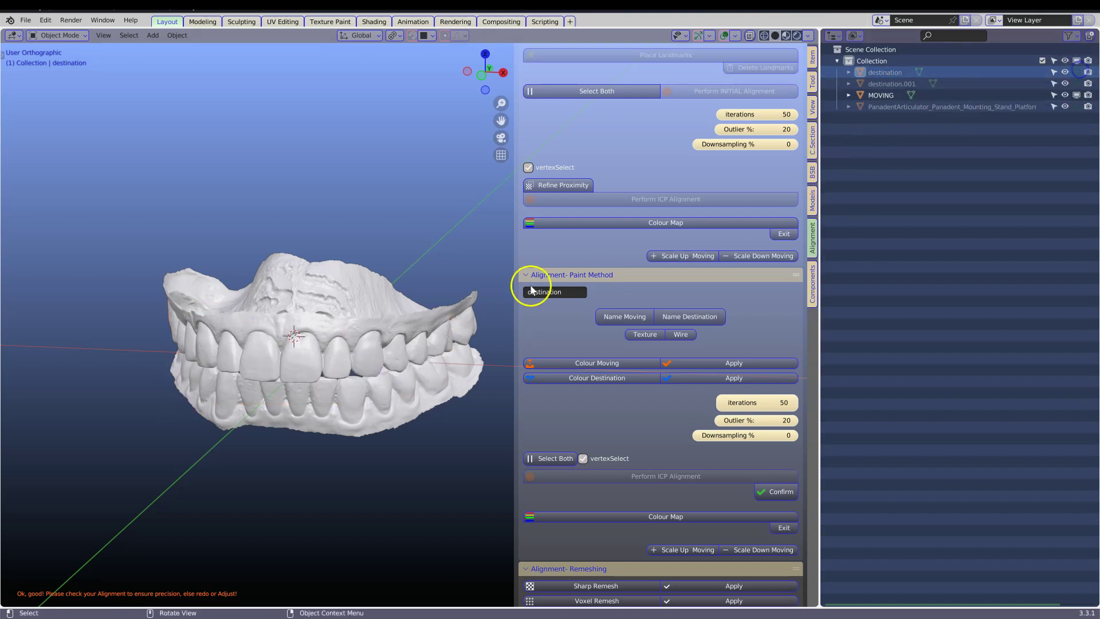
Separate the joined dental models into individual upper and lower objects
{"action": "left_click", "coordinate": [429, 337]}
{"action": "middle_click_drag", "start_coordinate": [430, 337], "coordinate": [324, 326]}
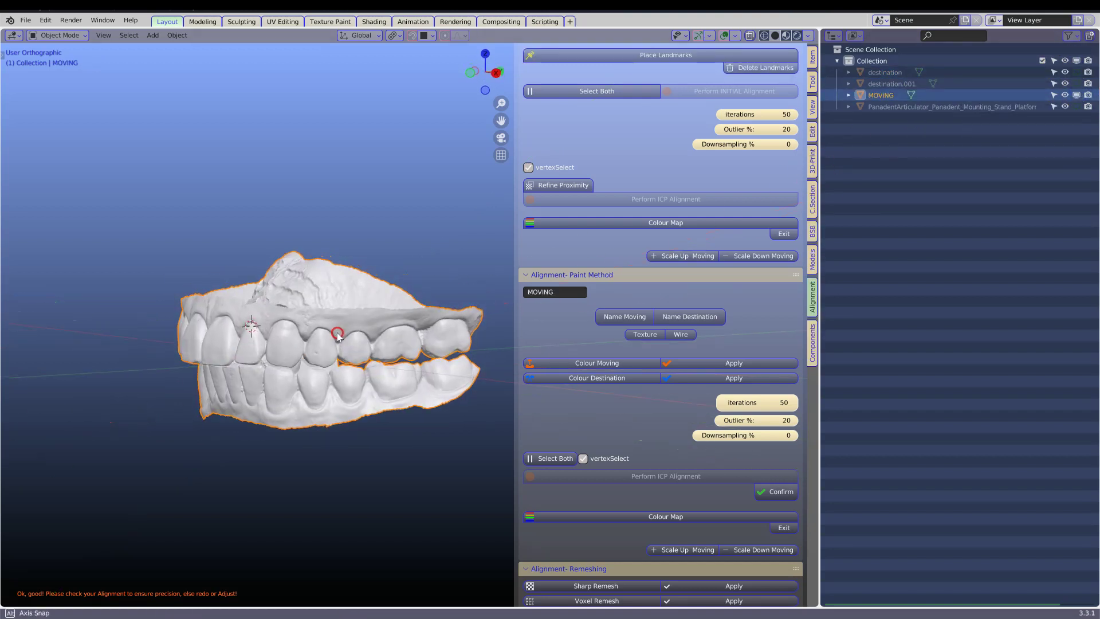
{"action": "left_click", "coordinate": [813, 255]}
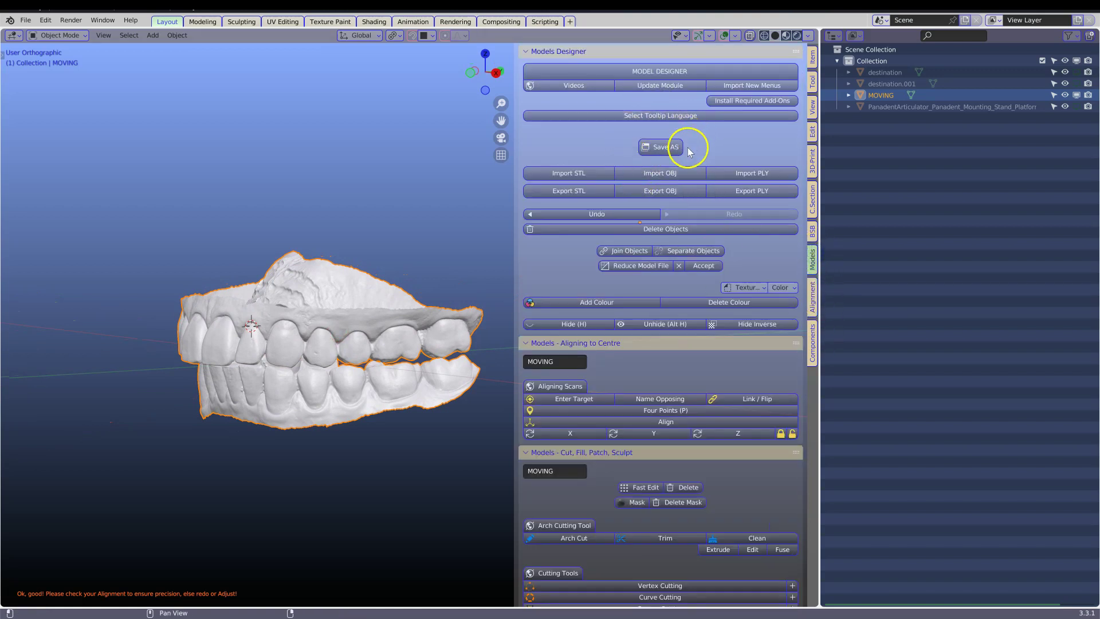
{"action": "left_click", "coordinate": [692, 252]}
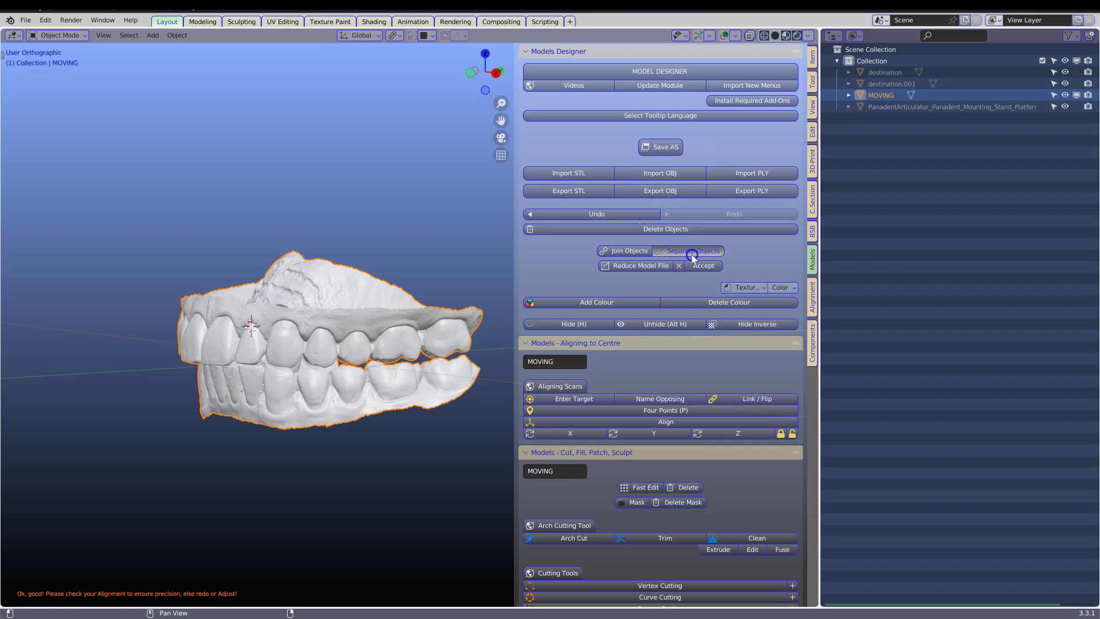
Create an upper base on the upper model and a lower base on the lower model
{"action": "left_click", "coordinate": [345, 325]}
{"action": "scroll", "coordinate": [345, 321], "scroll_direction": "up", "scroll_amount": 3}
{"action": "middle_click_drag", "start_coordinate": [345, 322], "coordinate": [420, 311]}
{"action": "middle_click_drag", "start_coordinate": [110, 303], "coordinate": [241, 339]}
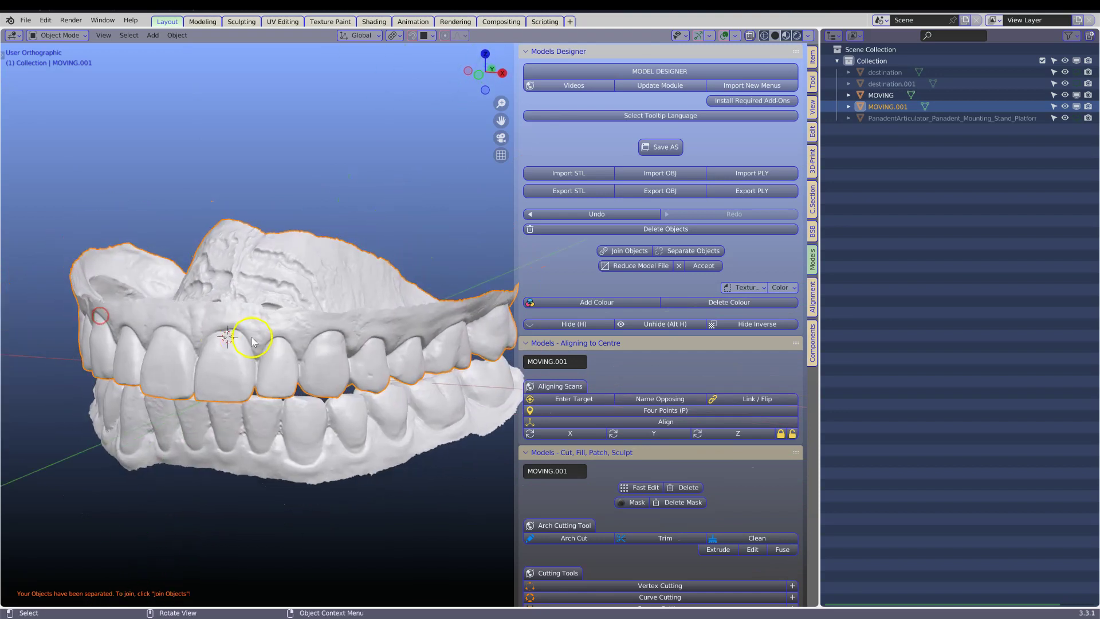
{"action": "scroll", "coordinate": [618, 416], "scroll_direction": "down", "scroll_amount": 10}
{"action": "scroll", "coordinate": [579, 466], "scroll_direction": "down", "scroll_amount": 5}
{"action": "left_click", "coordinate": [592, 520]}
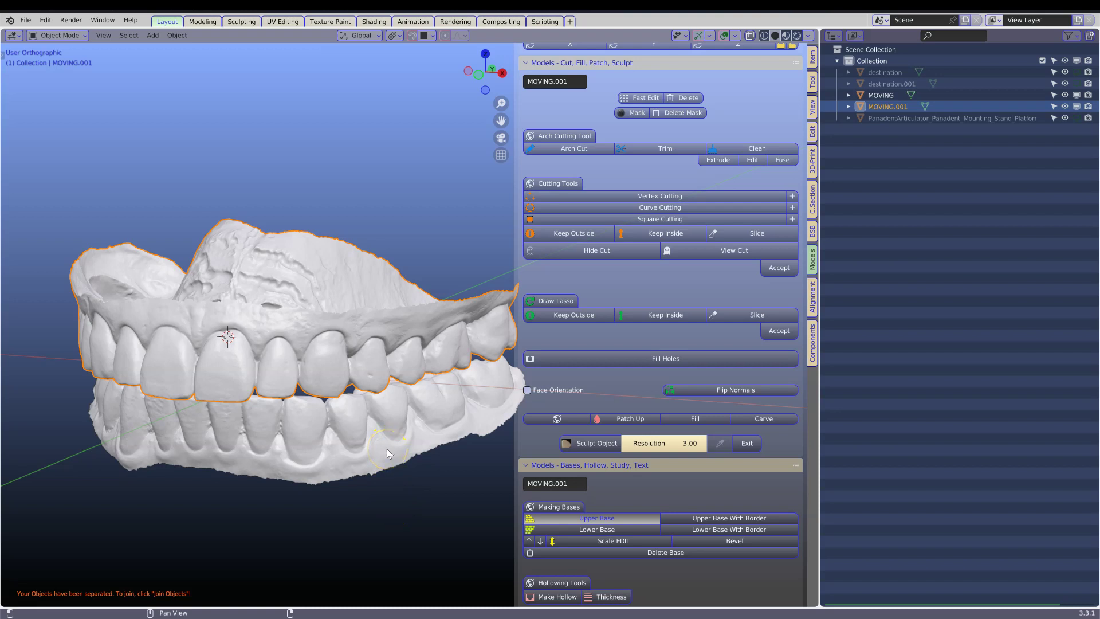
{"action": "left_click", "coordinate": [600, 531]}
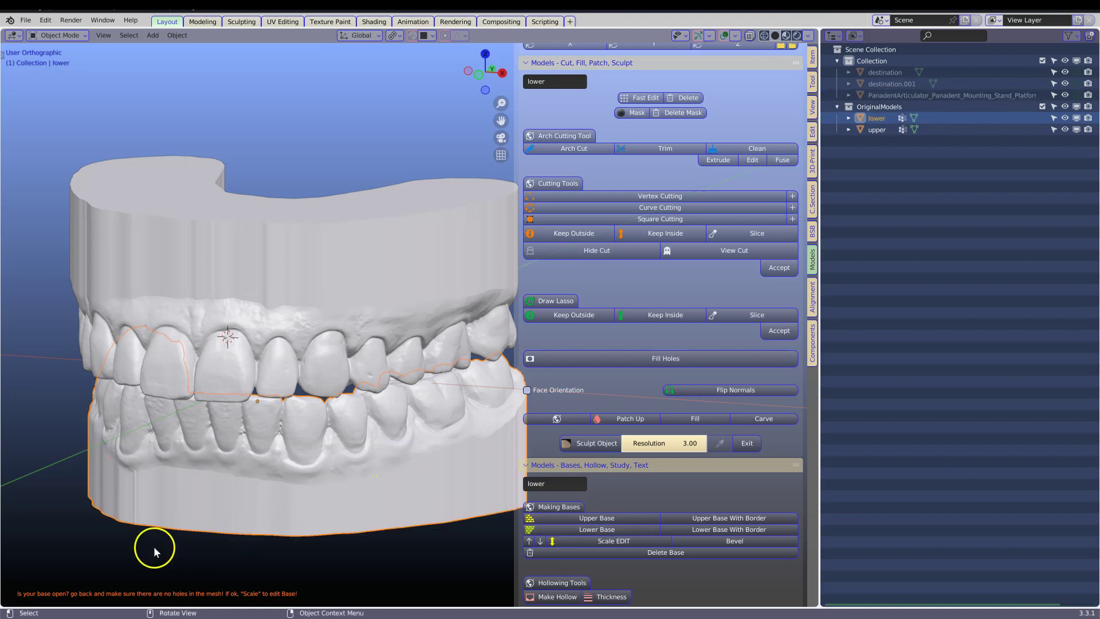
Display the Panadent articulator, inspect how the based models sit in it, and hide it again
{"action": "left_click_drag", "start_coordinate": [821, 167], "coordinate": [910, 167]}
{"action": "left_click", "coordinate": [1077, 94]}
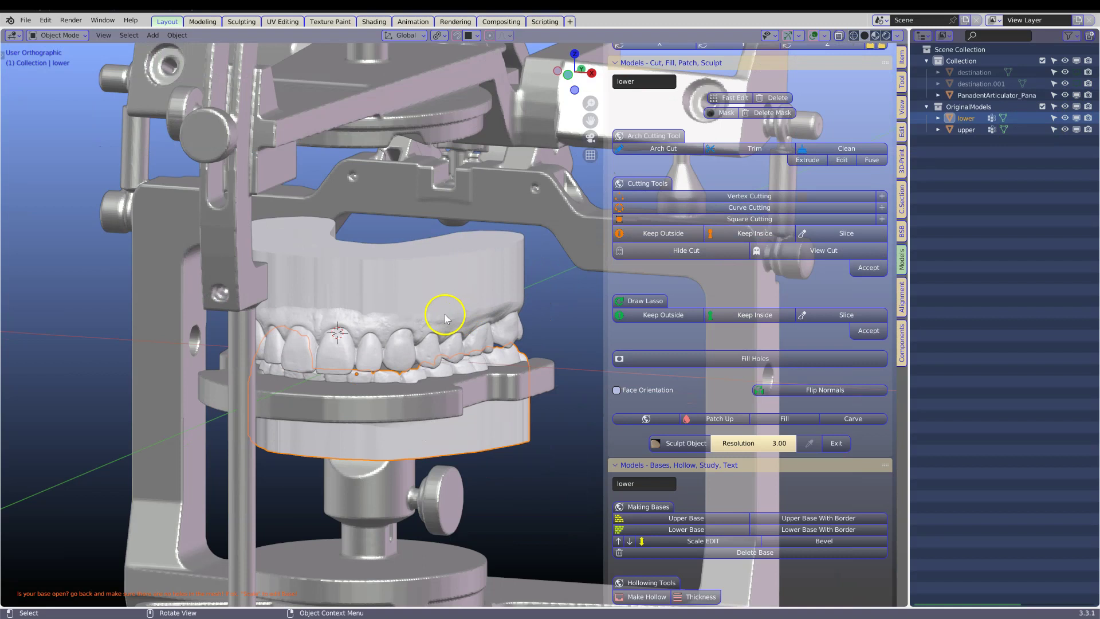
{"action": "middle_click_drag", "start_coordinate": [442, 311], "coordinate": [320, 265]}
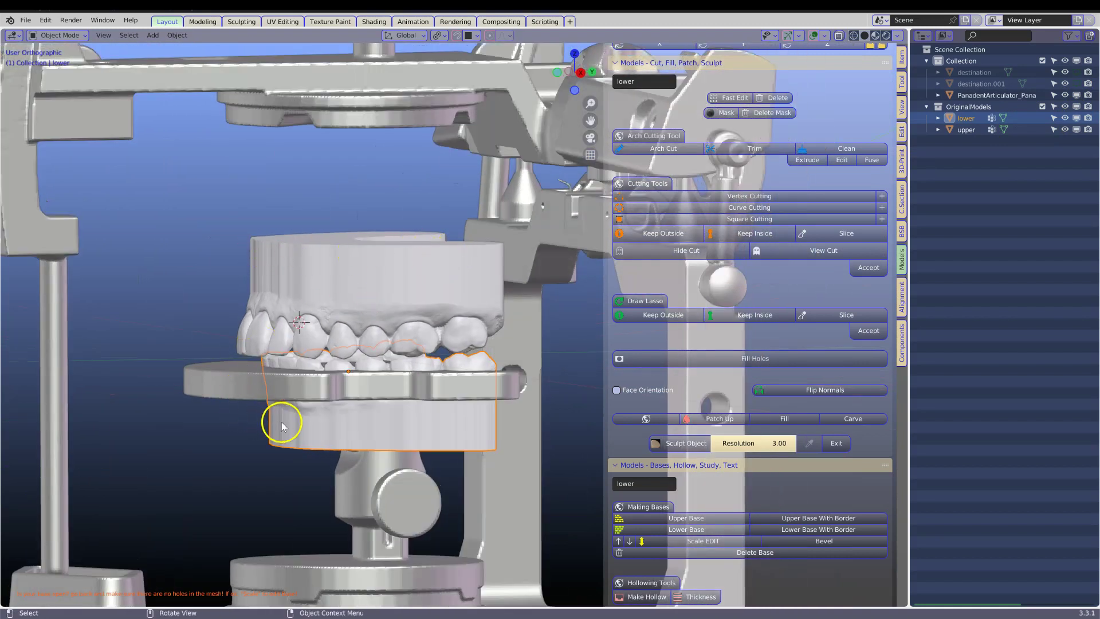
{"action": "middle_click_drag", "start_coordinate": [363, 409], "coordinate": [412, 410]}
{"action": "left_click", "coordinate": [1077, 95]}
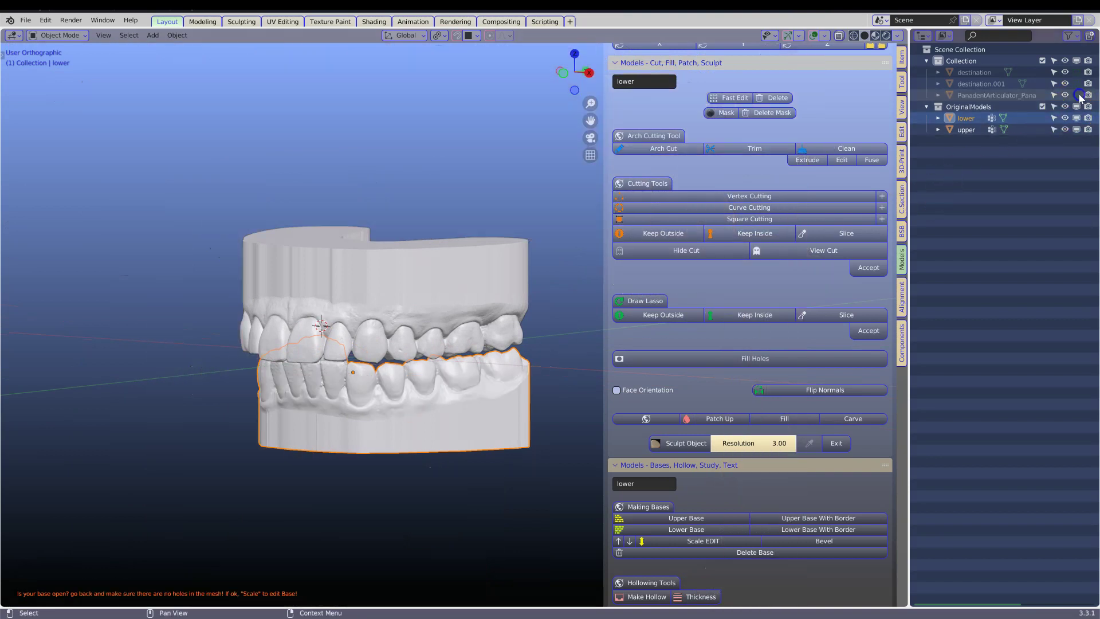
Append the Cutters component from the PANADENT Mounting library
{"action": "left_click", "coordinate": [901, 342]}
{"action": "left_click", "coordinate": [778, 247]}
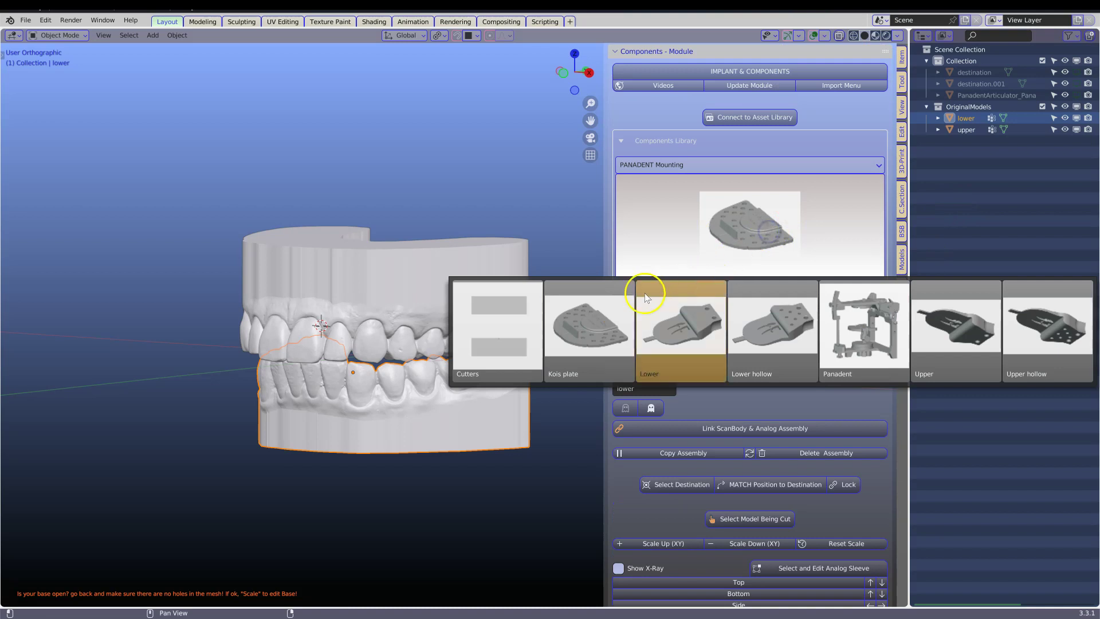
{"action": "left_click", "coordinate": [472, 325]}
{"action": "left_click", "coordinate": [744, 302]}
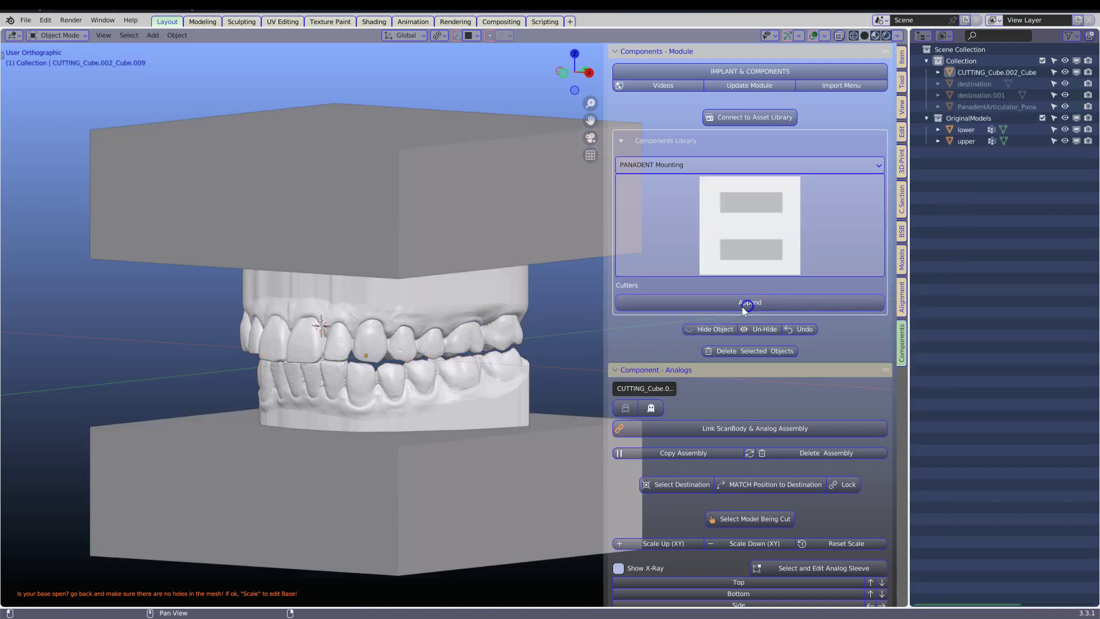
Select the upper model and display its modifier properties in place of the outliner
{"action": "mouse_move", "coordinate": [489, 437]}
{"action": "middle_mouse_down", "text": "alt"}
{"action": "mouse_move", "coordinate": [469, 415]}
{"action": "mouse_move", "coordinate": [479, 428]}
{"action": "middle_mouse_up", "text": "alt"}
{"action": "left_click", "coordinate": [428, 227]}
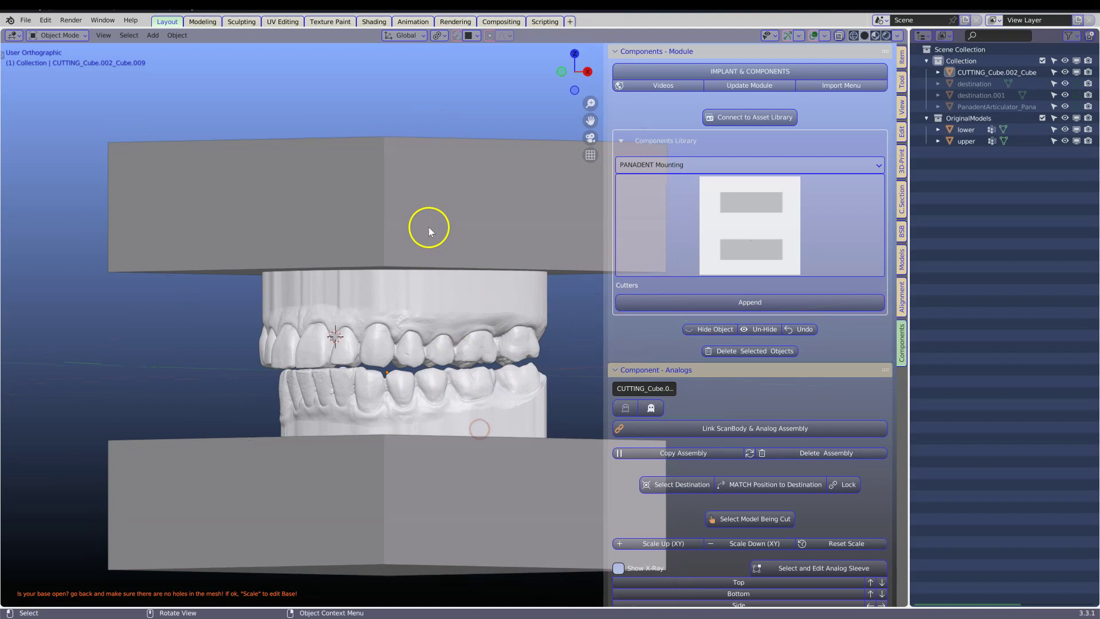
{"action": "left_click", "coordinate": [440, 330]}
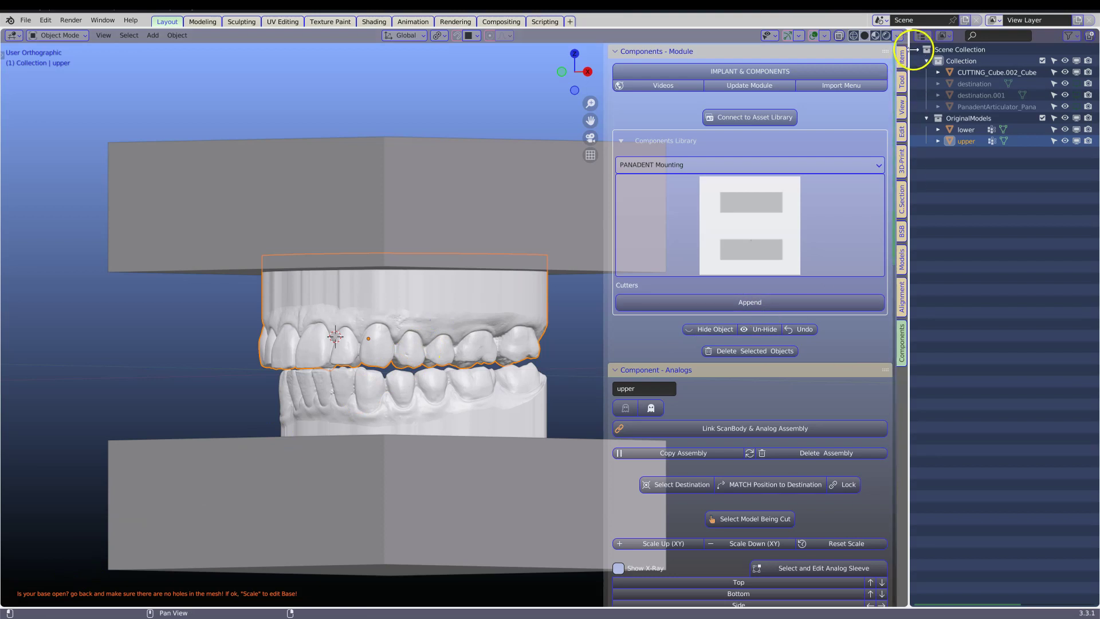
{"action": "left_click", "coordinate": [924, 35]}
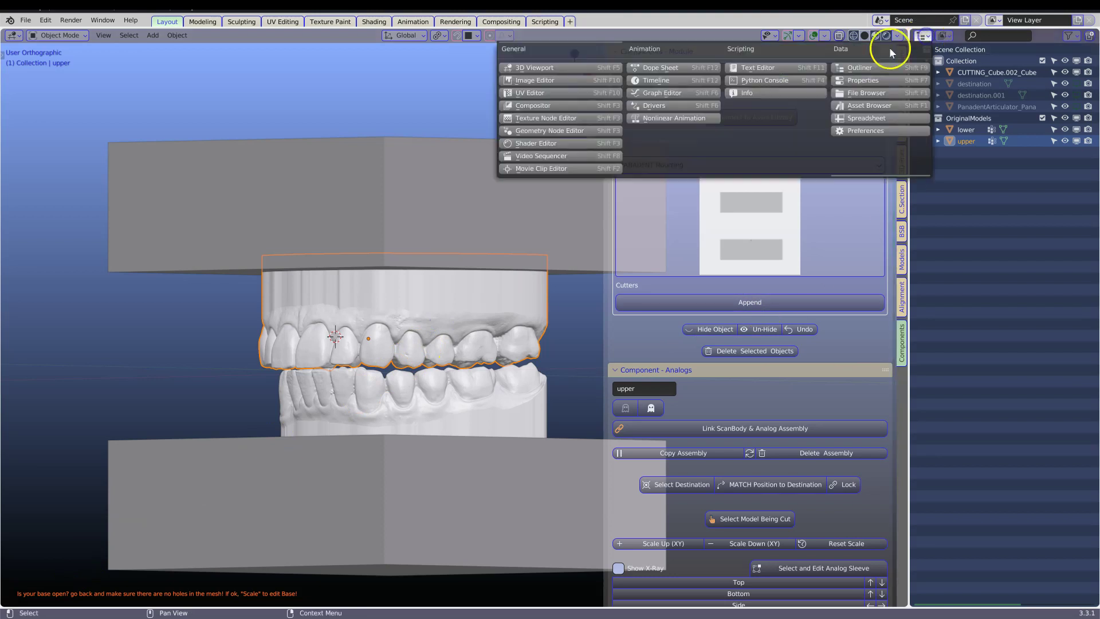
{"action": "left_click", "coordinate": [865, 80]}
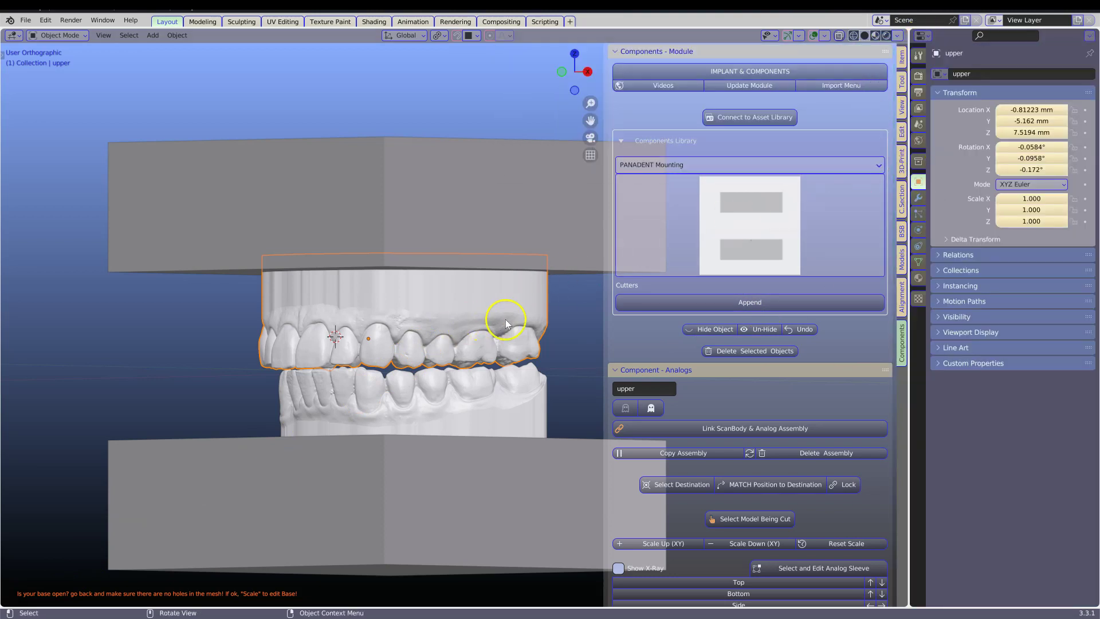
{"action": "left_click", "coordinate": [919, 197]}
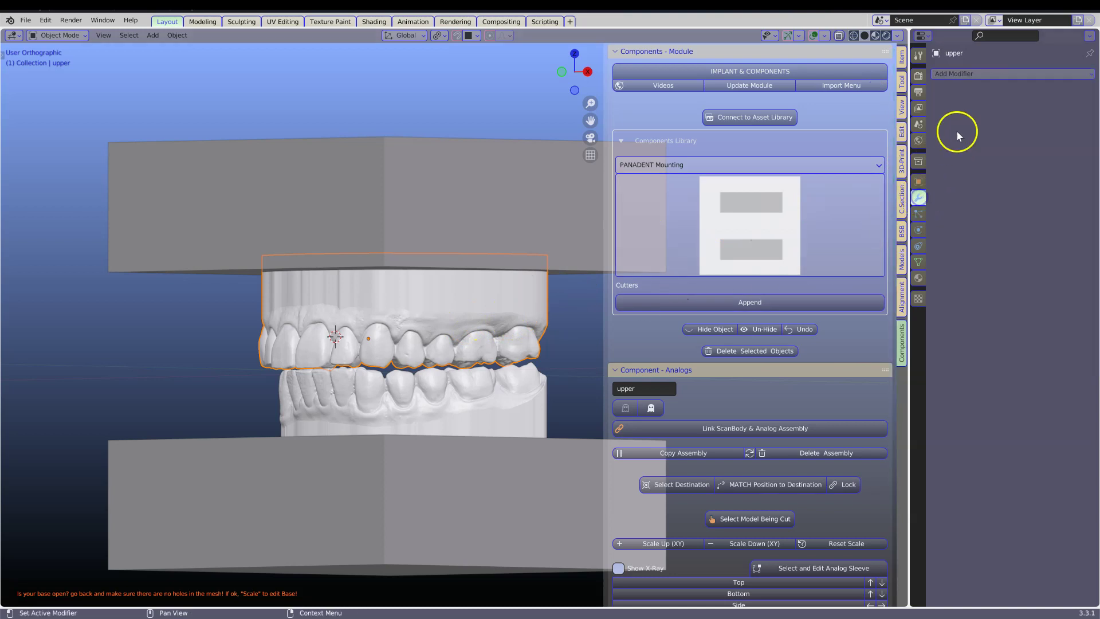
Trim the upper model's base with a Boolean Difference modifier using the Fast solver and the cutter blocks, and apply it
{"action": "left_click", "coordinate": [983, 73]}
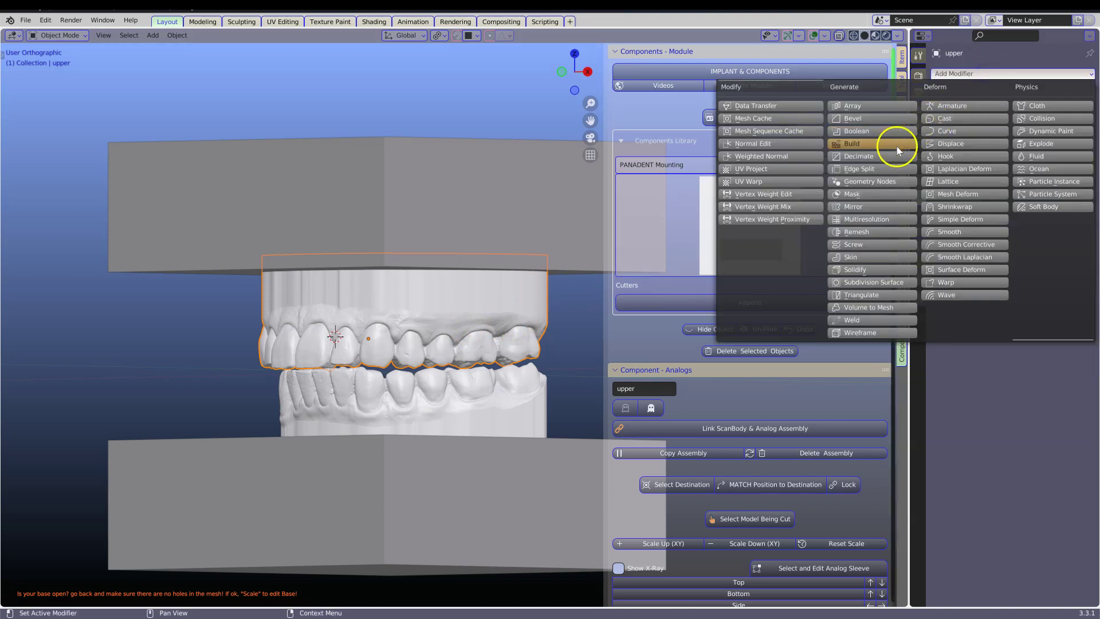
{"action": "left_click", "coordinate": [872, 131]}
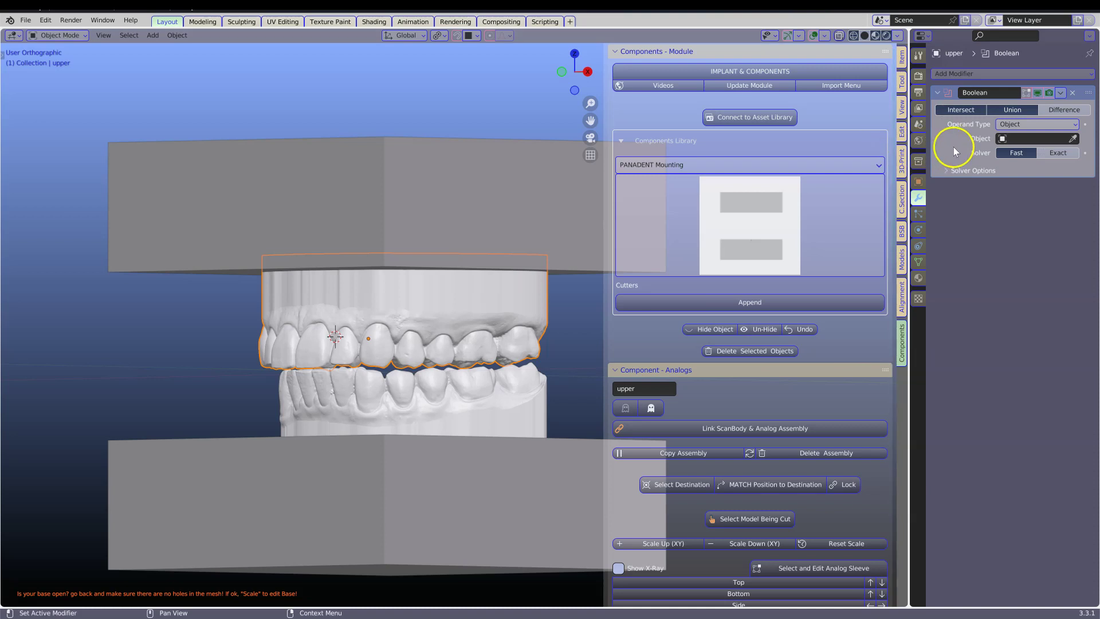
{"action": "left_click", "coordinate": [1058, 153]}
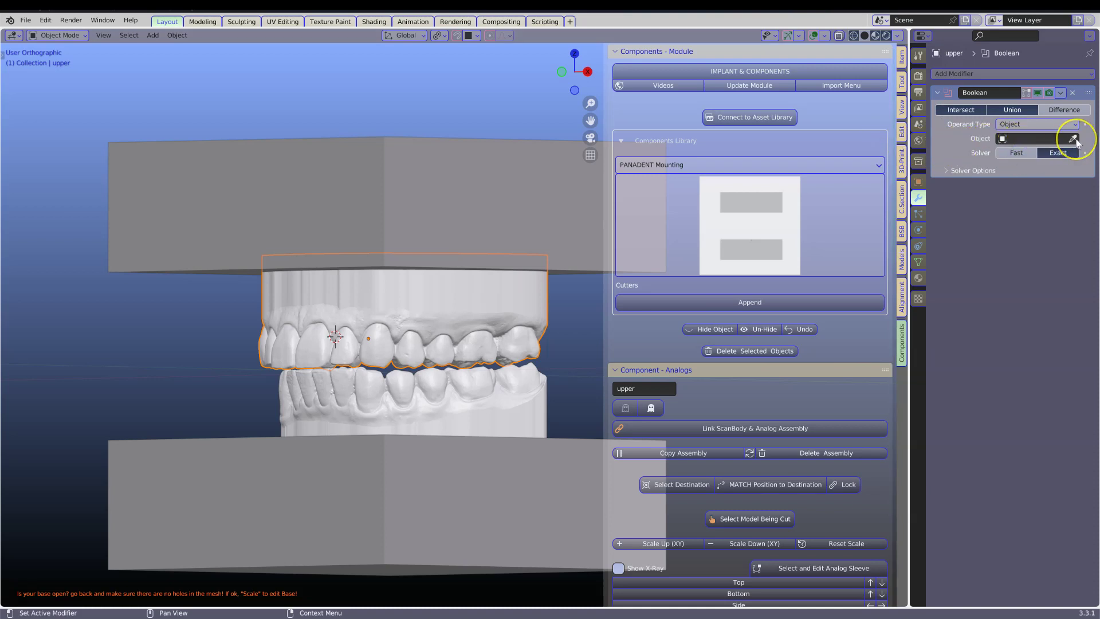
{"action": "left_click", "coordinate": [1073, 139]}
{"action": "left_click", "coordinate": [471, 204]}
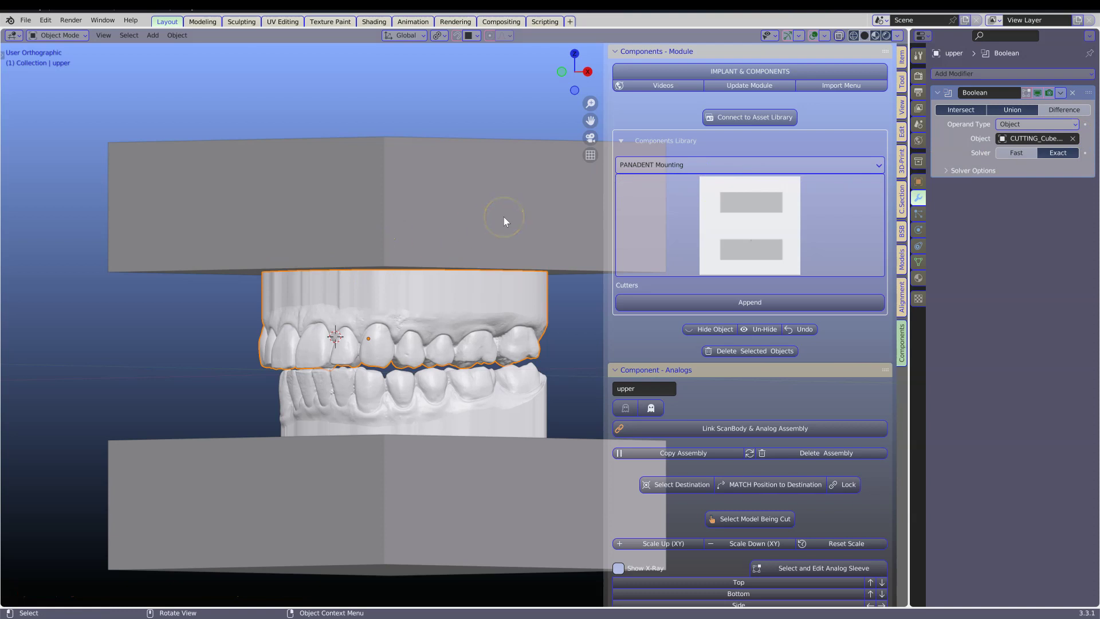
{"action": "left_click", "coordinate": [1060, 92]}
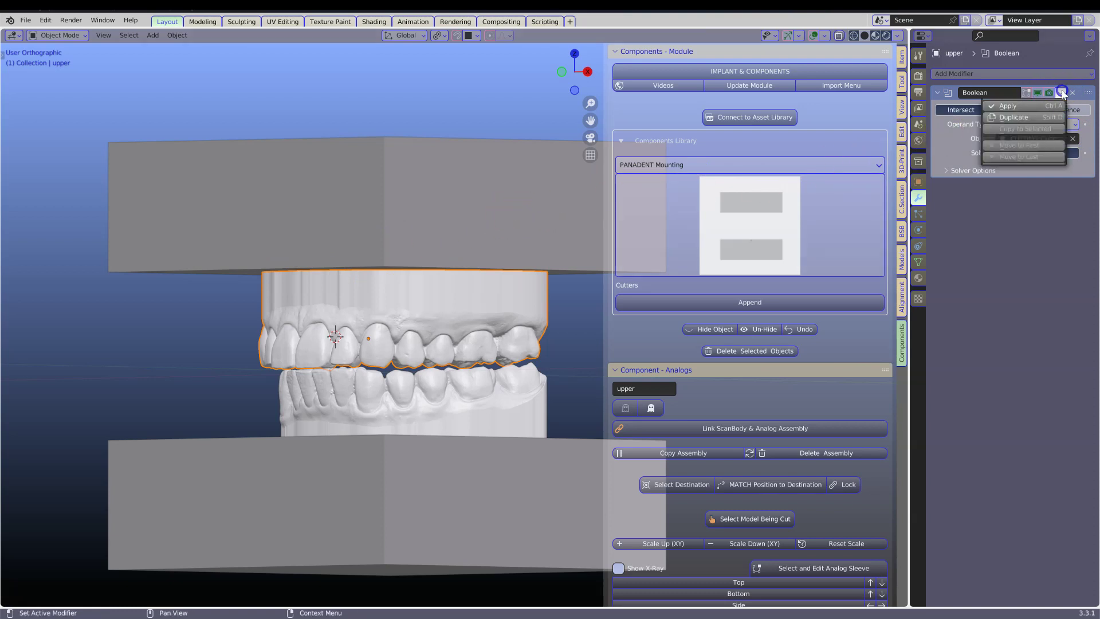
{"action": "left_click", "coordinate": [1008, 106]}
Add a Boolean modifier to the lower model
{"action": "left_click", "coordinate": [493, 407]}
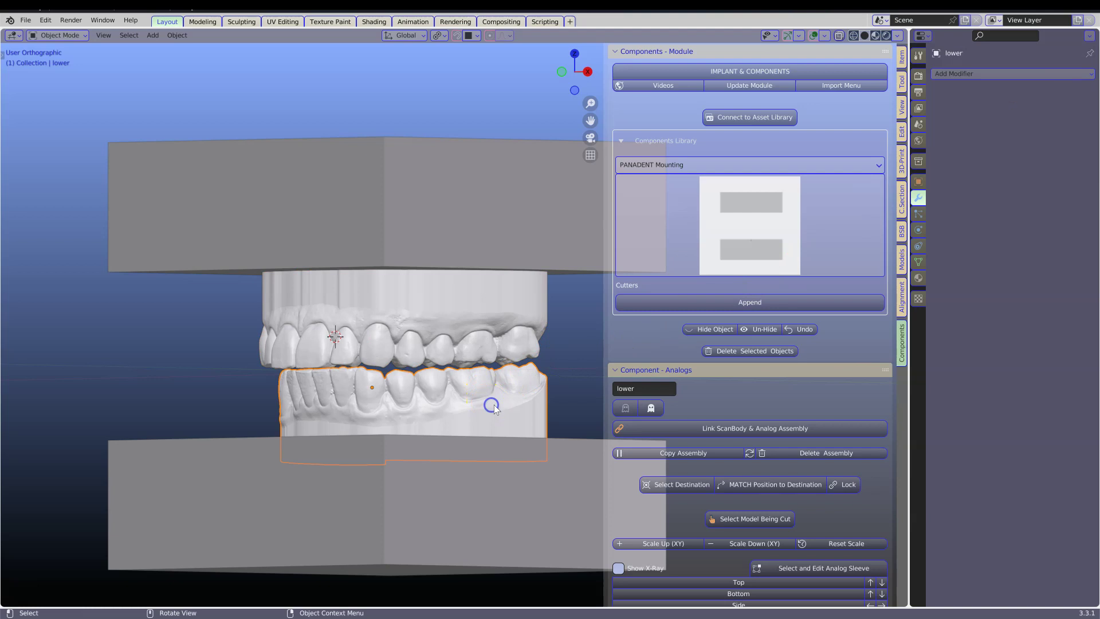
{"action": "left_click", "coordinate": [1005, 79]}
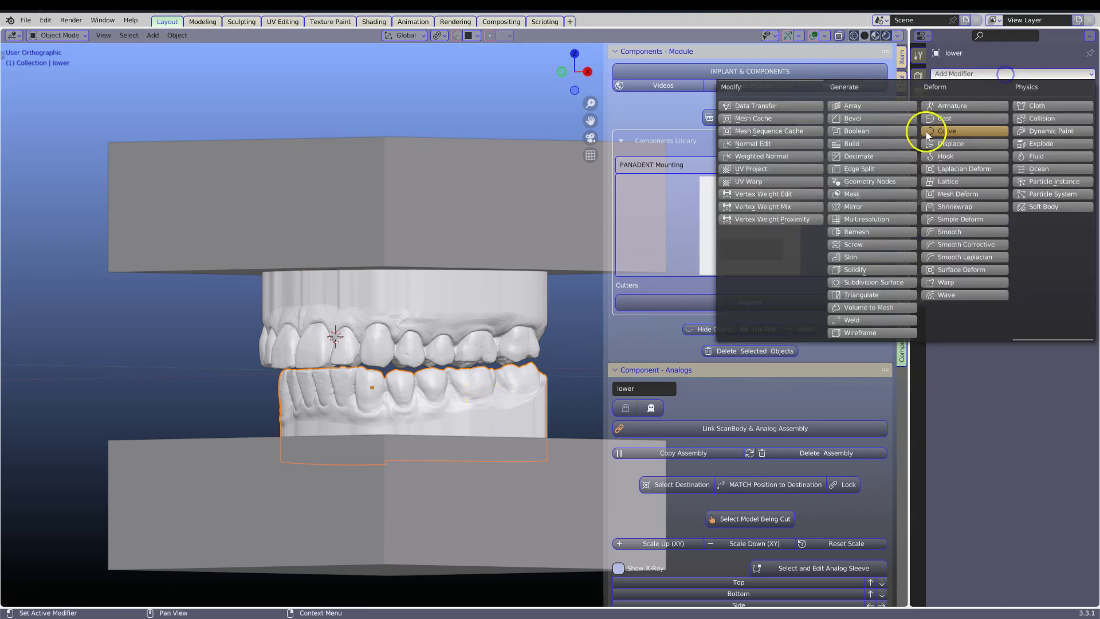
{"action": "left_click", "coordinate": [869, 141]}
Try to trim the lower model's base by the cutter blocks with the Fast solver, applying the Boolean modifier
{"action": "left_click", "coordinate": [1057, 152]}
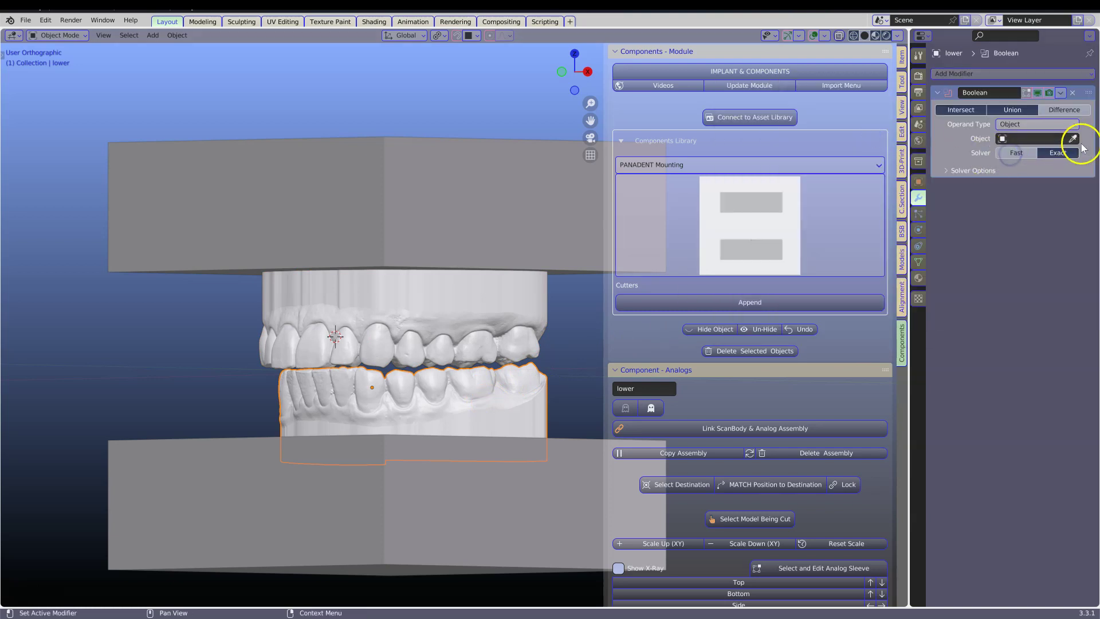
{"action": "left_click", "coordinate": [1072, 139]}
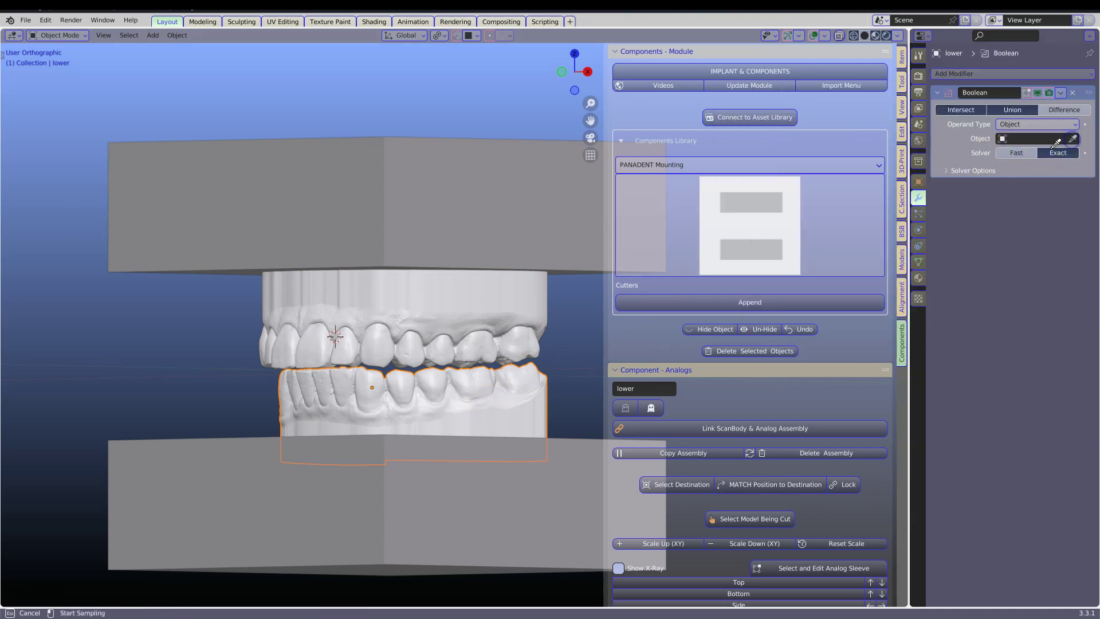
{"action": "left_click", "coordinate": [475, 510]}
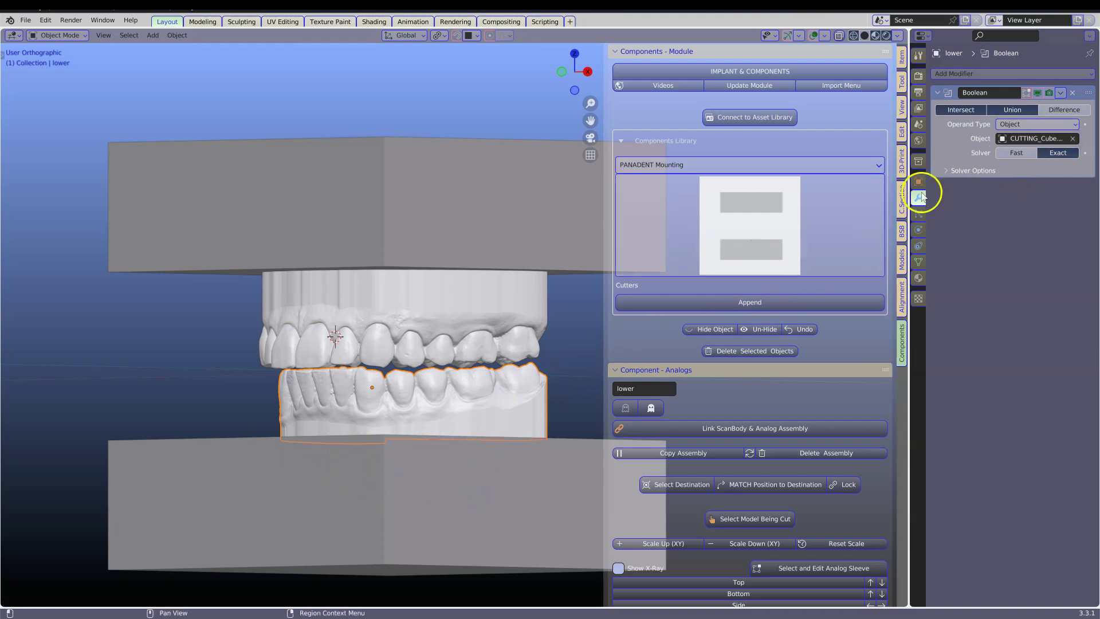
{"action": "left_click", "coordinate": [1061, 92]}
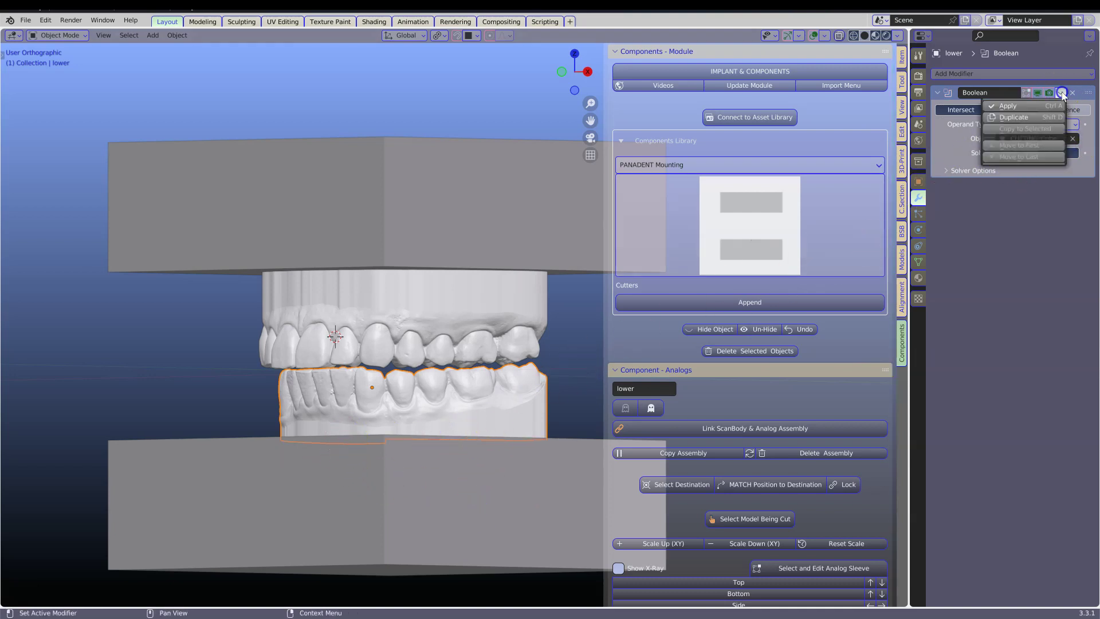
{"action": "left_click", "coordinate": [1008, 105]}
Delete the cutter blocks and inspect the trimmed bases of both models from behind and from the side
{"action": "left_click", "coordinate": [494, 228]}
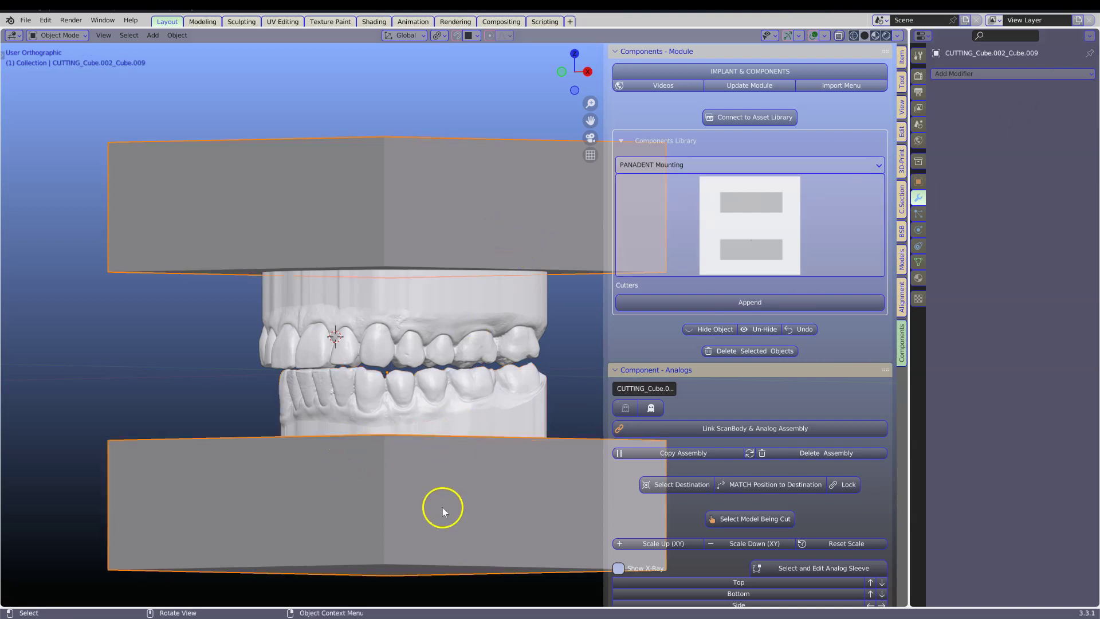
{"action": "key", "text": "x"}
{"action": "left_click", "coordinate": [410, 507]}
{"action": "middle_click_drag", "start_coordinate": [407, 510], "coordinate": [164, 436]}
{"action": "middle_click_drag", "start_coordinate": [355, 417], "coordinate": [338, 405]}
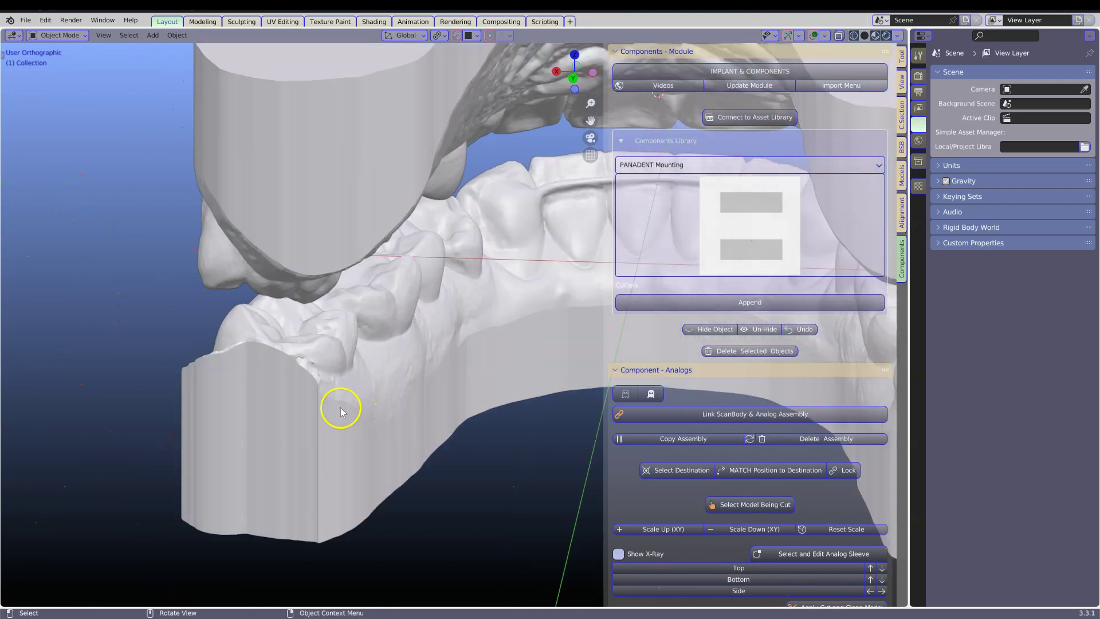
{"action": "middle_click_drag", "start_coordinate": [300, 491], "coordinate": [544, 439]}
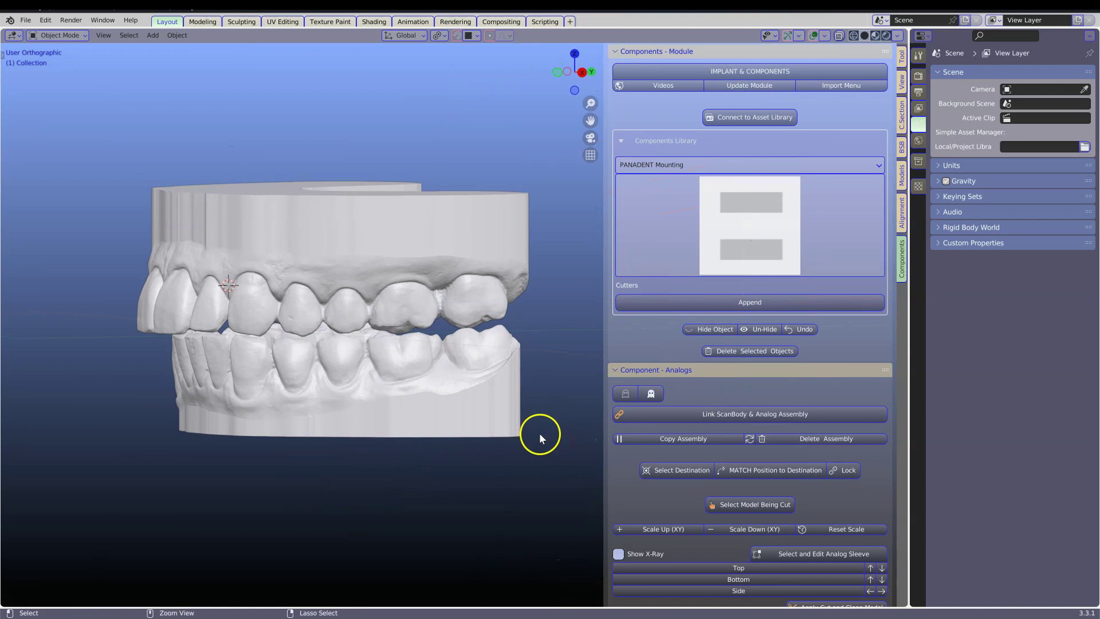
Undo the cutter deletion and the lower model's Boolean cut, back to the modifier without a cutting object
{"action": "left_click", "coordinate": [526, 430]}
{"action": "middle_click_drag", "start_coordinate": [482, 409], "coordinate": [437, 425]}
{"action": "left_click", "coordinate": [457, 423]}
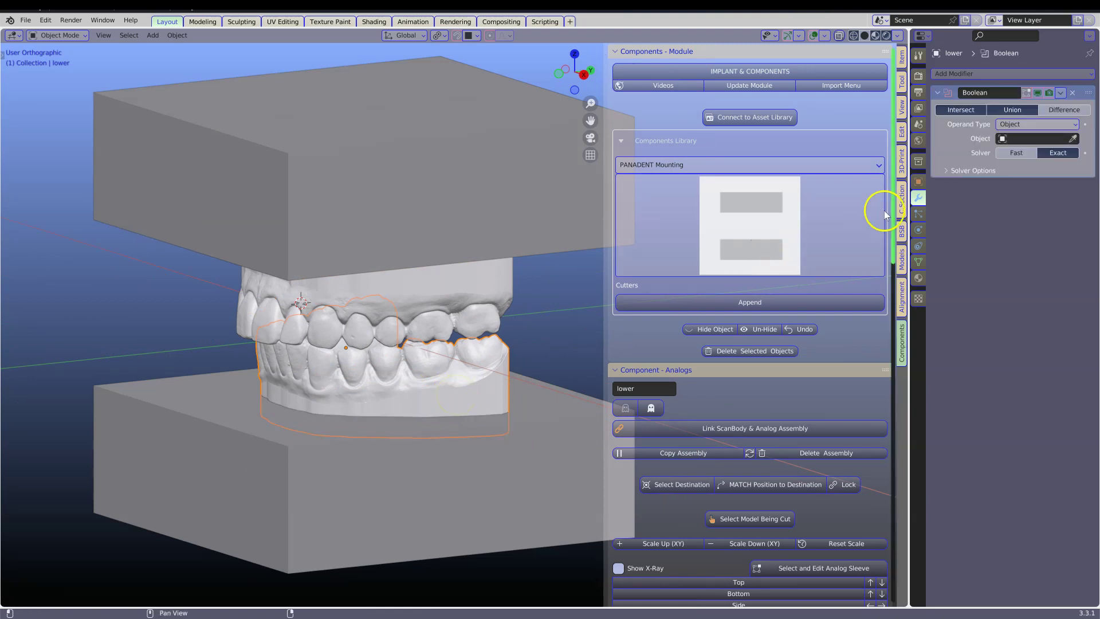
Trim the lower model's base by the cutter blocks with the Boolean modifier's Exact solver, and apply it
{"action": "left_click", "coordinate": [1022, 154]}
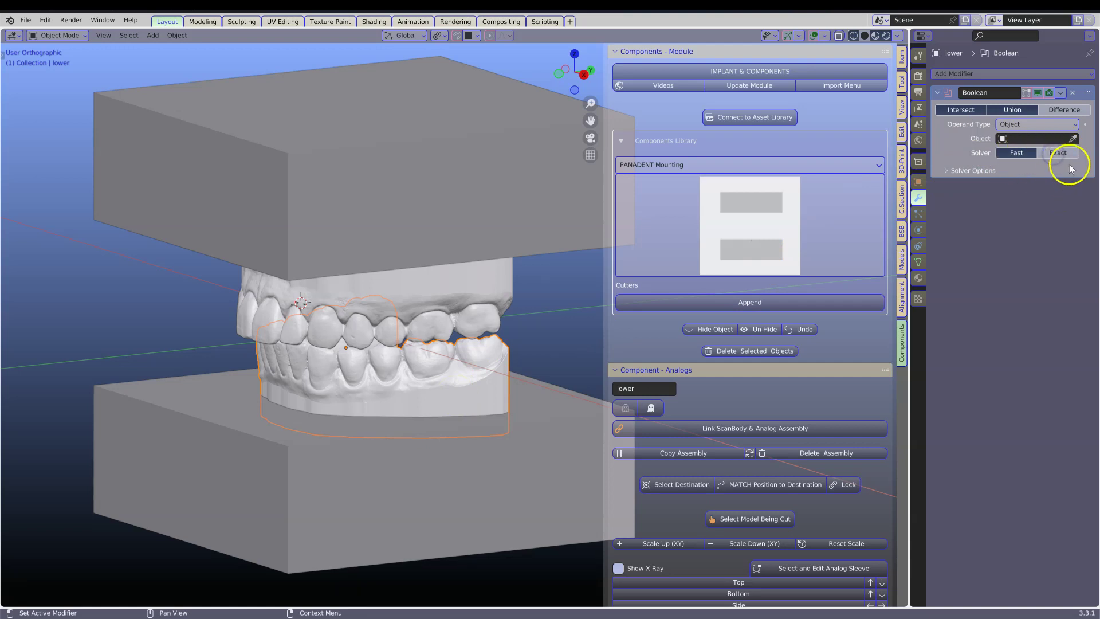
{"action": "left_click", "coordinate": [1073, 139]}
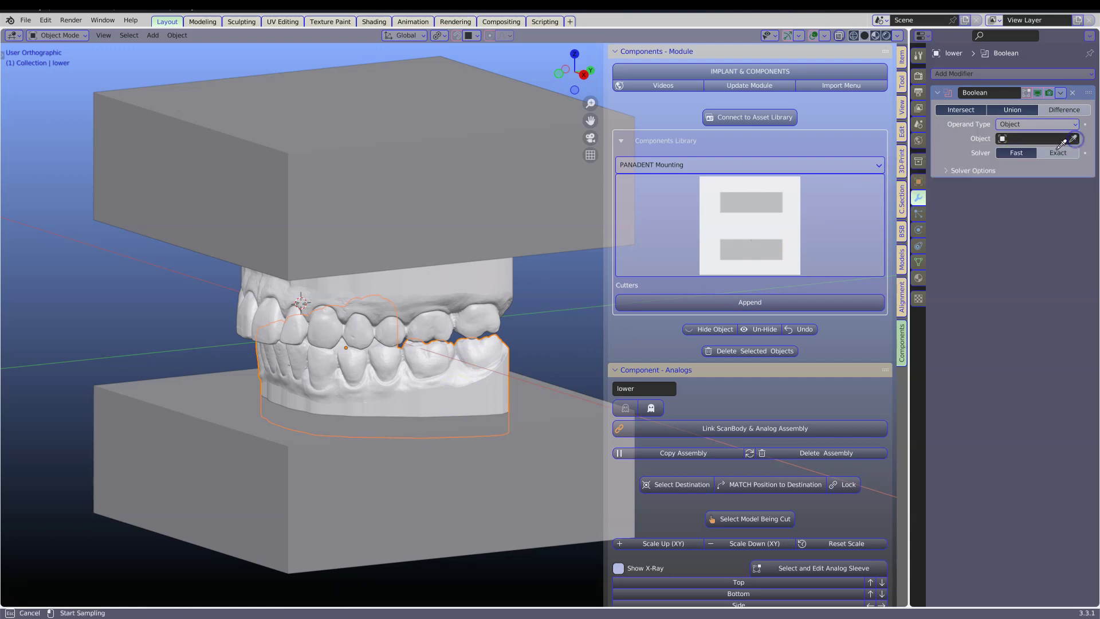
{"action": "left_click", "coordinate": [543, 459]}
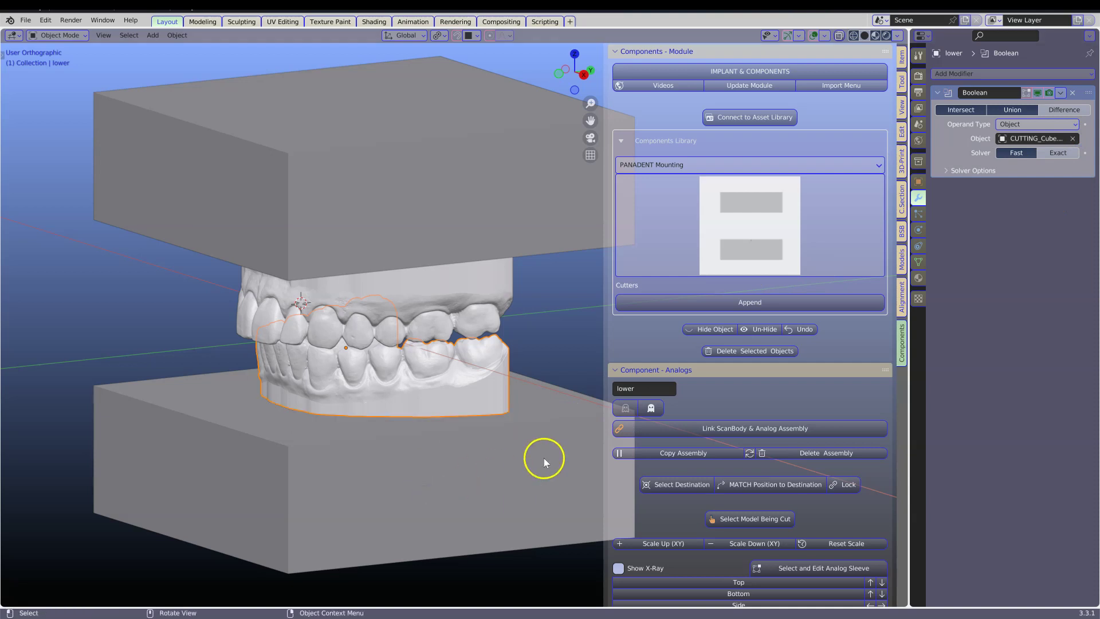
{"action": "left_click", "coordinate": [1061, 94]}
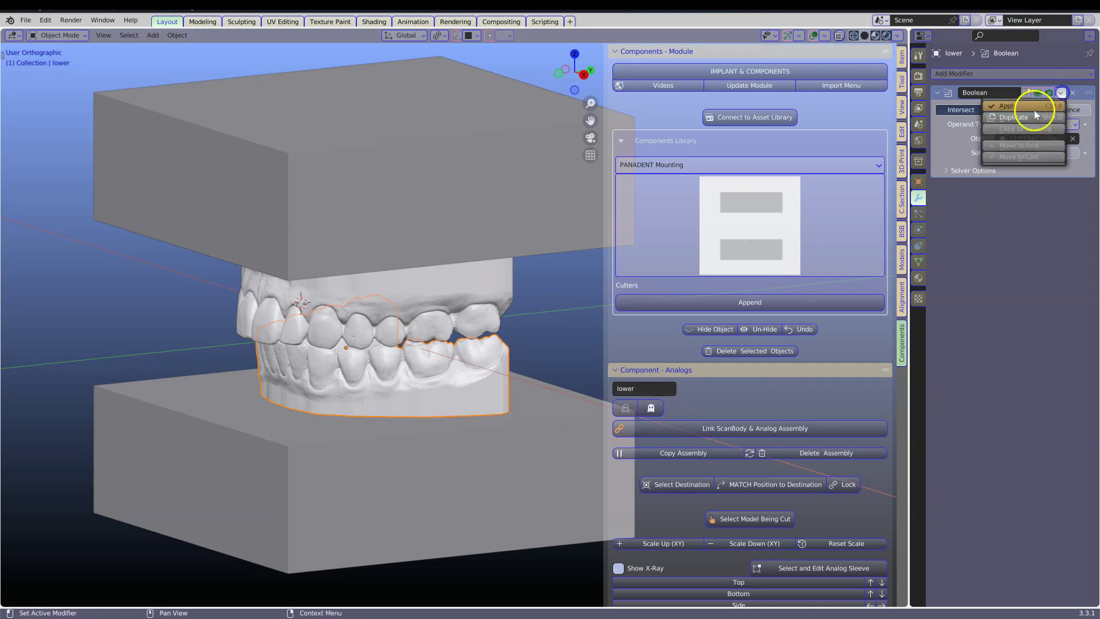
Delete the cutter blocks and check the trimmed upper and lower models
{"action": "left_click", "coordinate": [471, 465]}
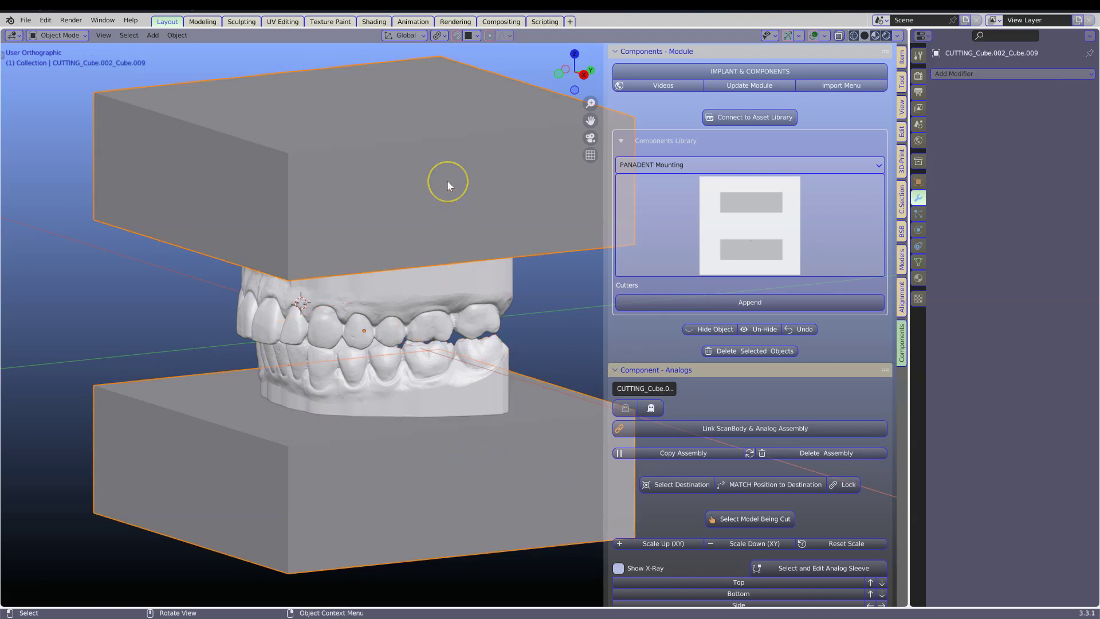
{"action": "key", "text": "x"}
{"action": "left_click", "coordinate": [449, 179]}
{"action": "middle_click_drag", "start_coordinate": [415, 404], "coordinate": [407, 438]}
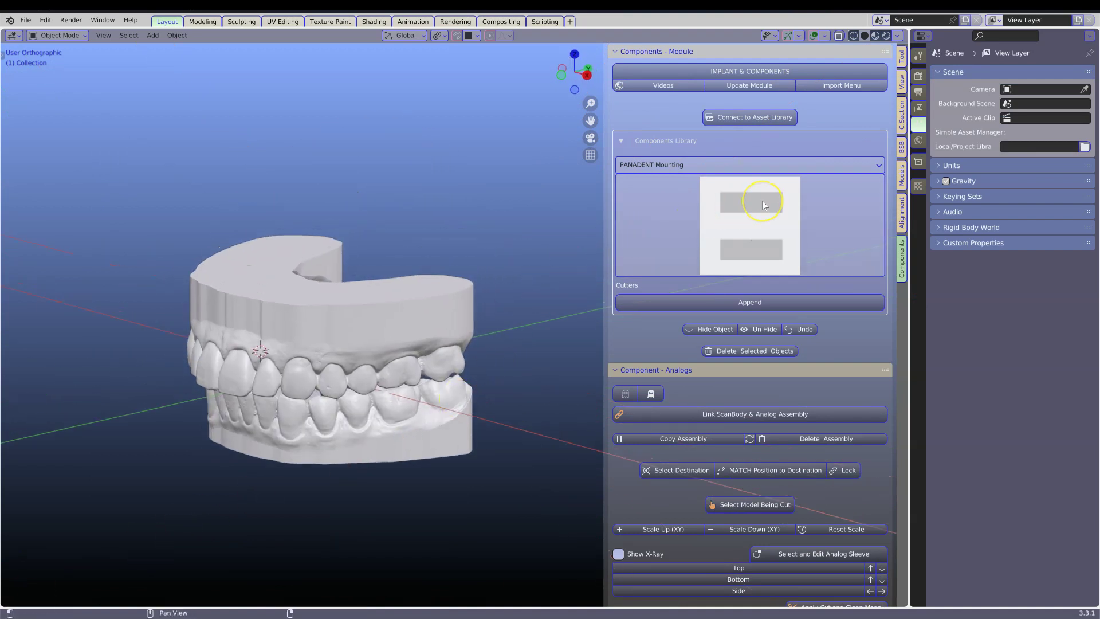
Append the Lower and Upper mounting components from the PANADENT Mounting library
{"action": "left_click", "coordinate": [762, 200]}
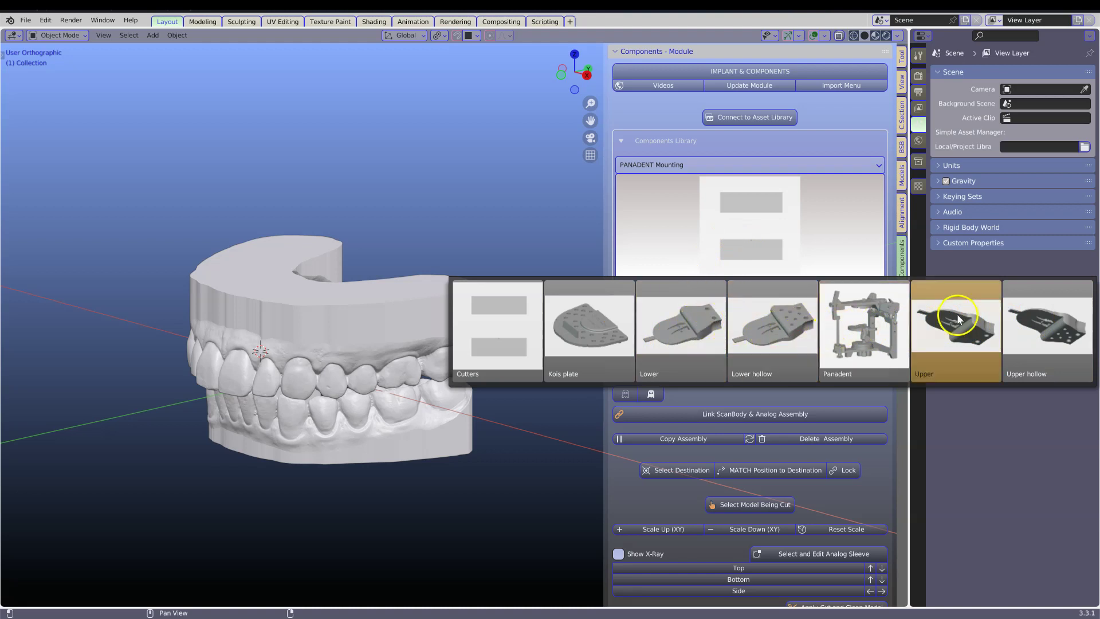
{"action": "left_click", "coordinate": [690, 322]}
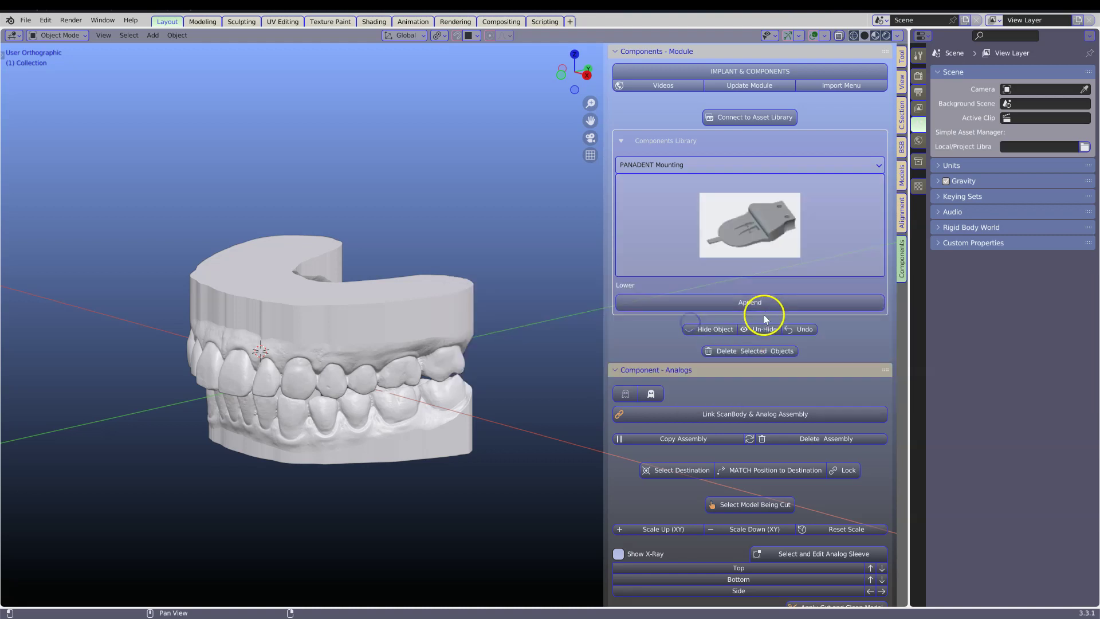
{"action": "left_click", "coordinate": [775, 307]}
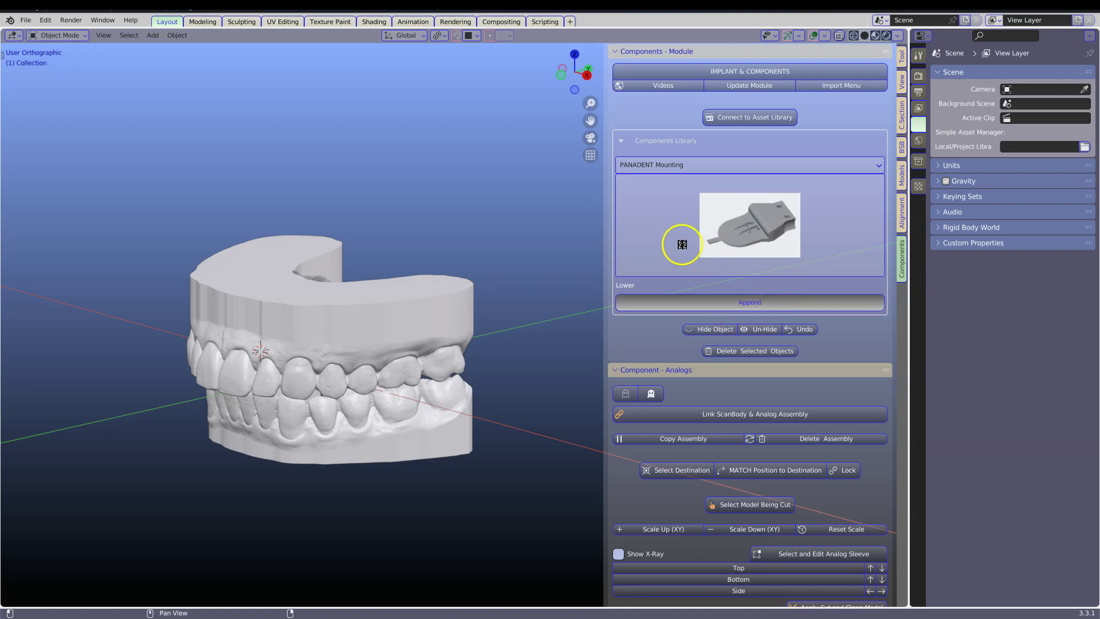
{"action": "left_click", "coordinate": [746, 223]}
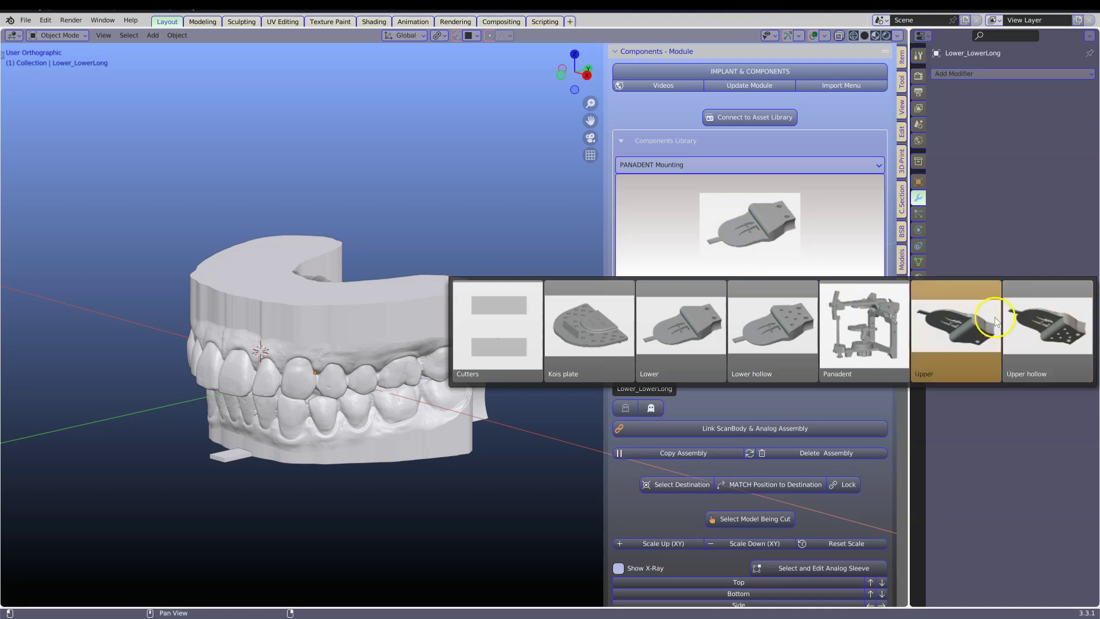
{"action": "left_click", "coordinate": [957, 334]}
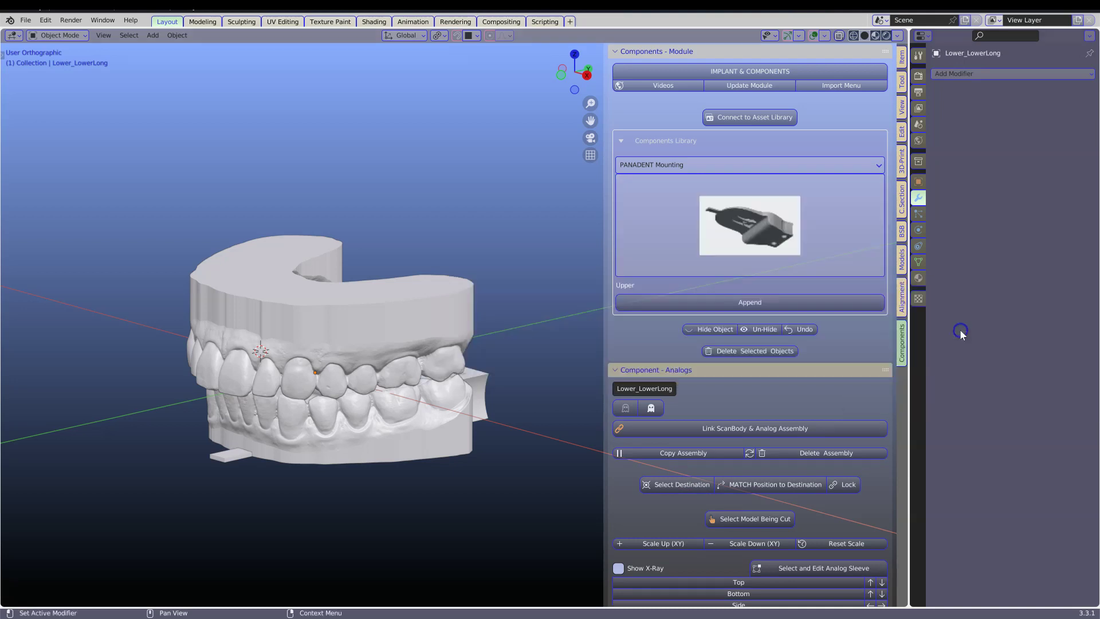
{"action": "left_click", "coordinate": [808, 300]}
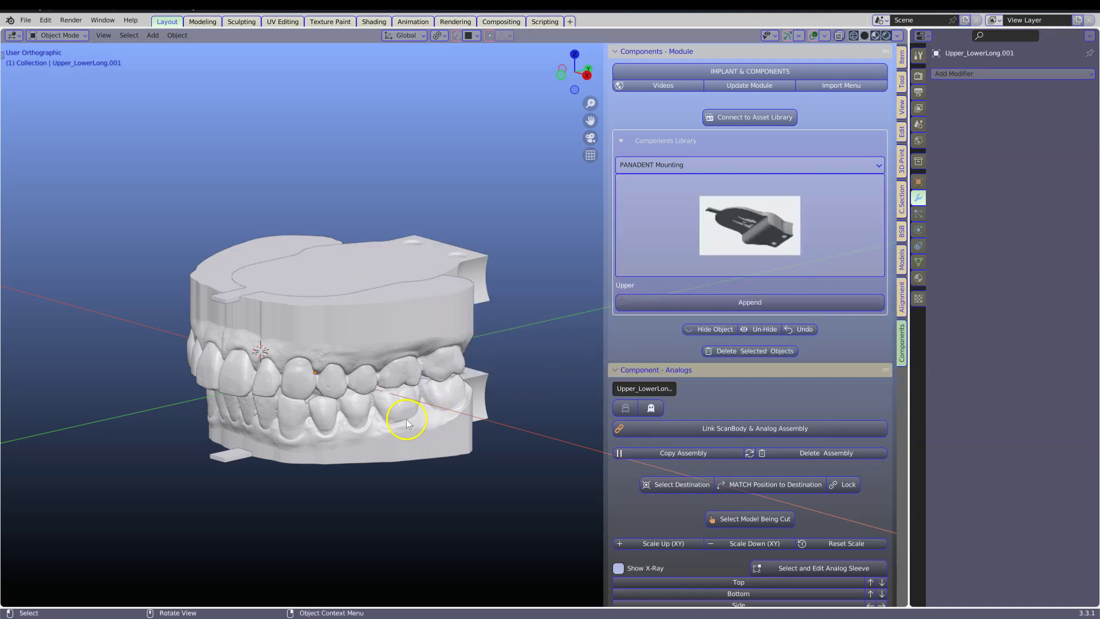
Export only the upper model and its mounting component as an STL file named upper in the Panadent Tutorial folder
{"action": "middle_click_drag", "start_coordinate": [373, 429], "coordinate": [341, 422]}
{"action": "left_click", "coordinate": [296, 331]}
{"action": "left_click", "coordinate": [474, 241]}
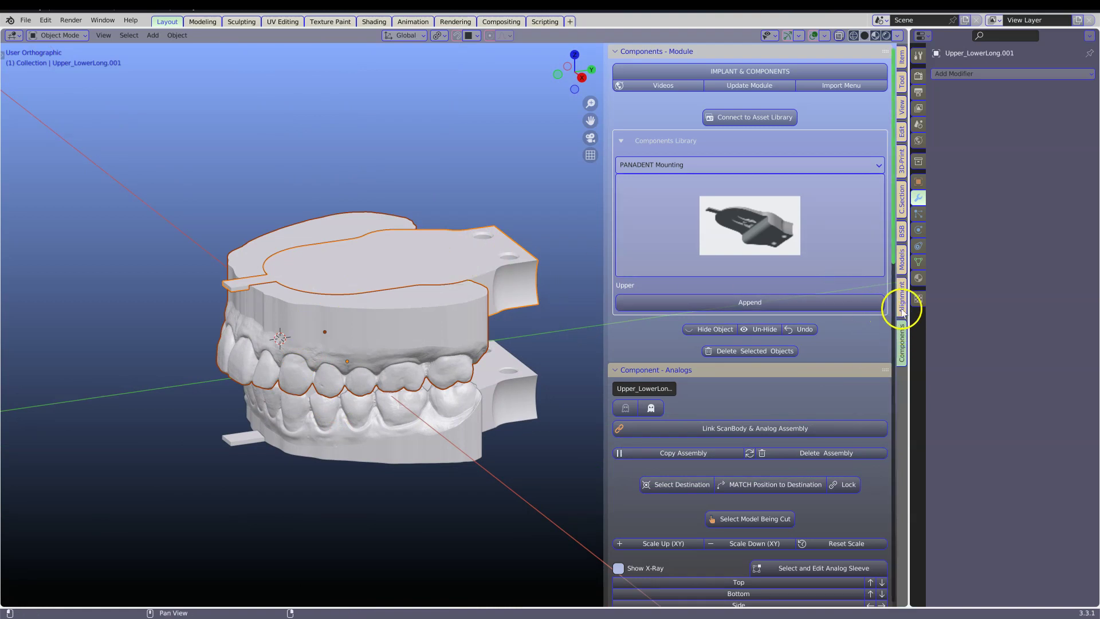
{"action": "left_click", "coordinate": [902, 260]}
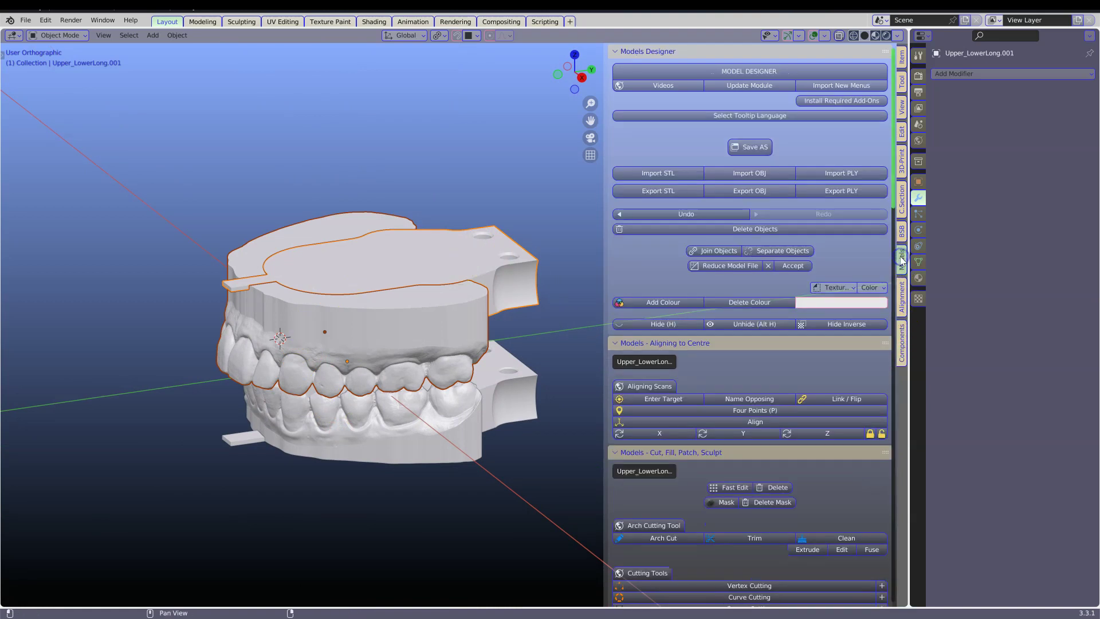
{"action": "left_click", "coordinate": [668, 192]}
{"action": "left_click", "coordinate": [415, 468]}
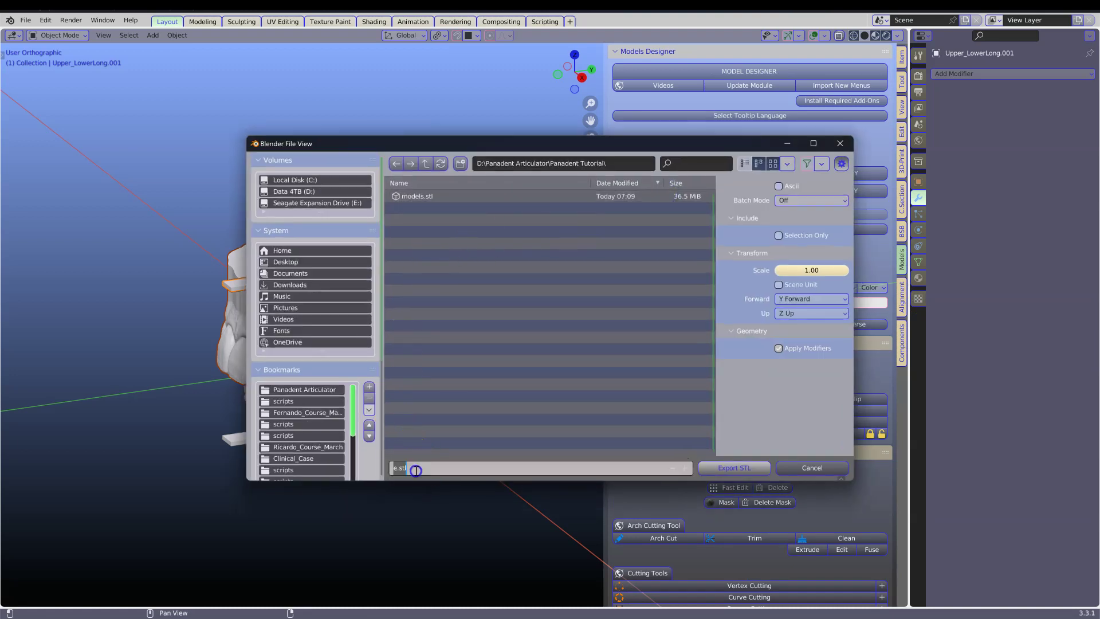
{"action": "type", "text": "upper"}
{"action": "left_click", "coordinate": [779, 233]}
{"action": "left_click", "coordinate": [734, 467]}
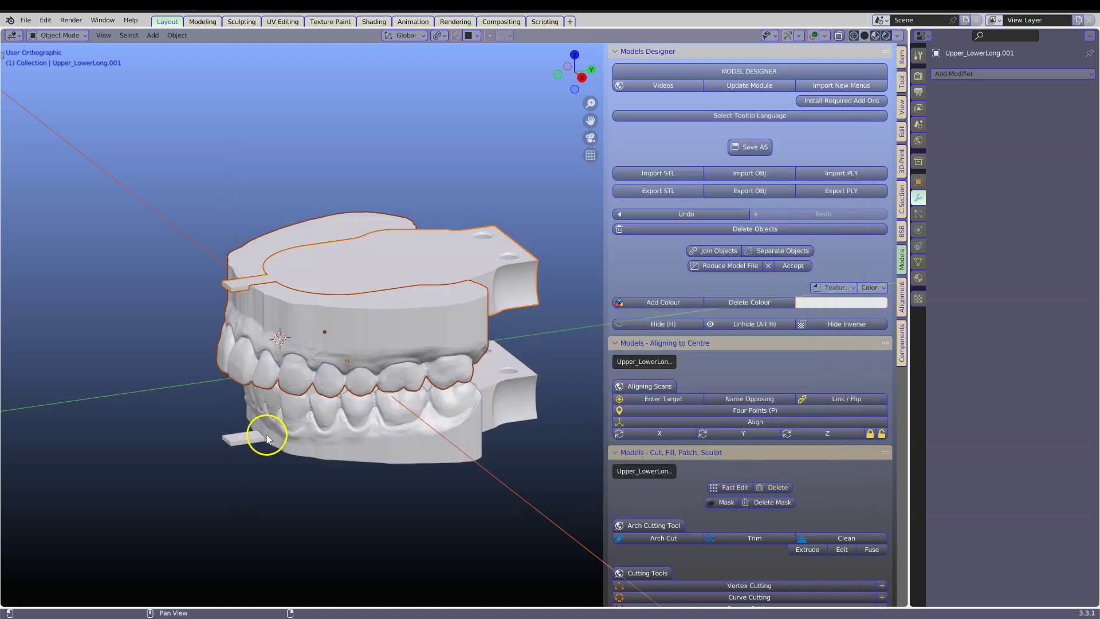
Export only the lower model and its mounting component as an STL file named lower in the same folder
{"action": "left_click", "coordinate": [242, 437]}
{"action": "left_click", "coordinate": [648, 230]}
{"action": "left_click", "coordinate": [664, 189]}
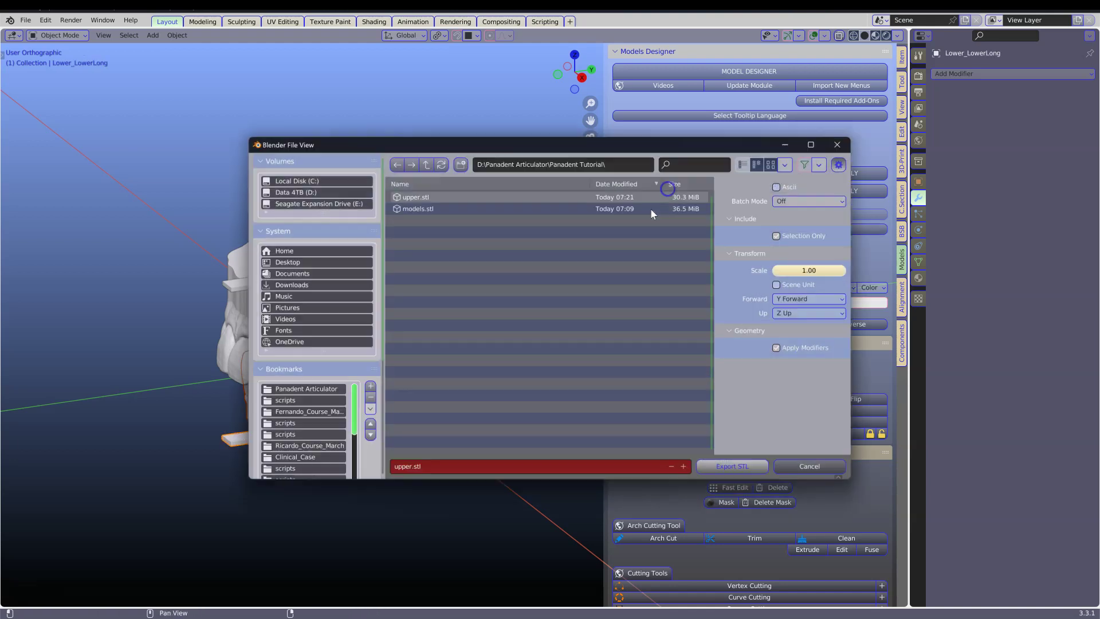
{"action": "left_click", "coordinate": [409, 469]}
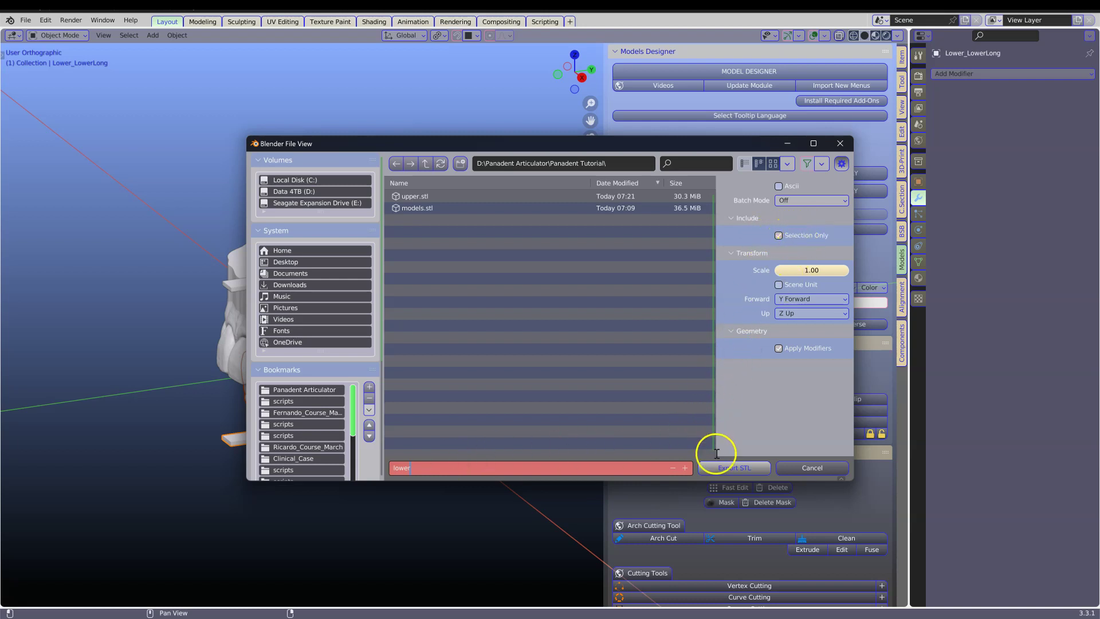
{"action": "left_click", "coordinate": [733, 467]}
{"action": "left_click", "coordinate": [737, 468]}
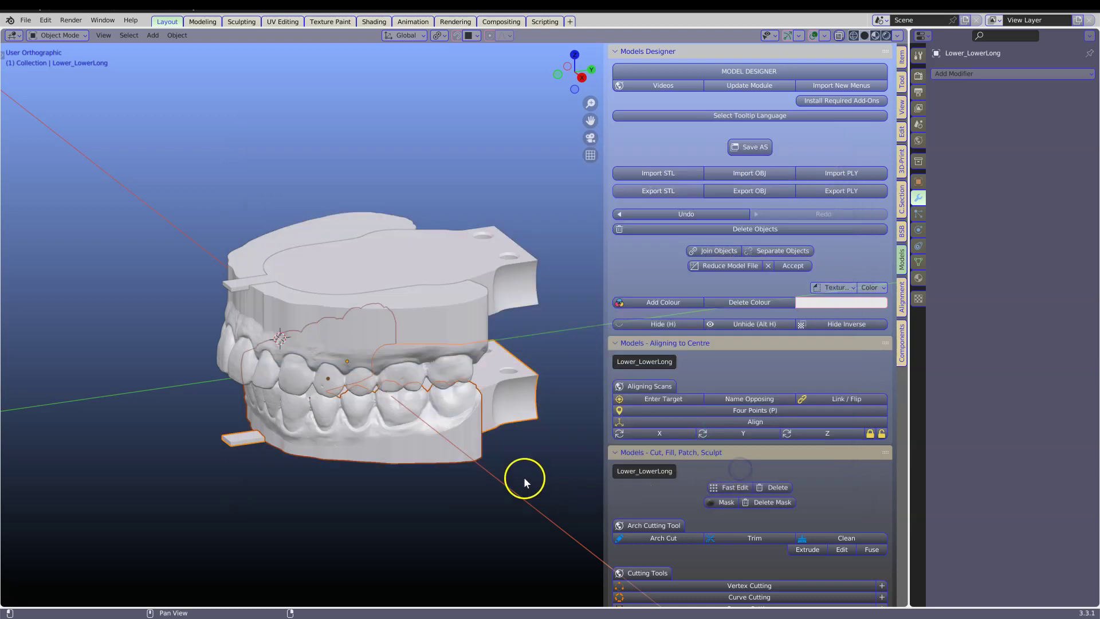
Deselect the models, switch the Properties editor to the Outliner, and unhide the Panadent articulator
{"action": "middle_click_drag", "start_coordinate": [389, 445], "coordinate": [411, 451]}
{"action": "left_click", "coordinate": [496, 508]}
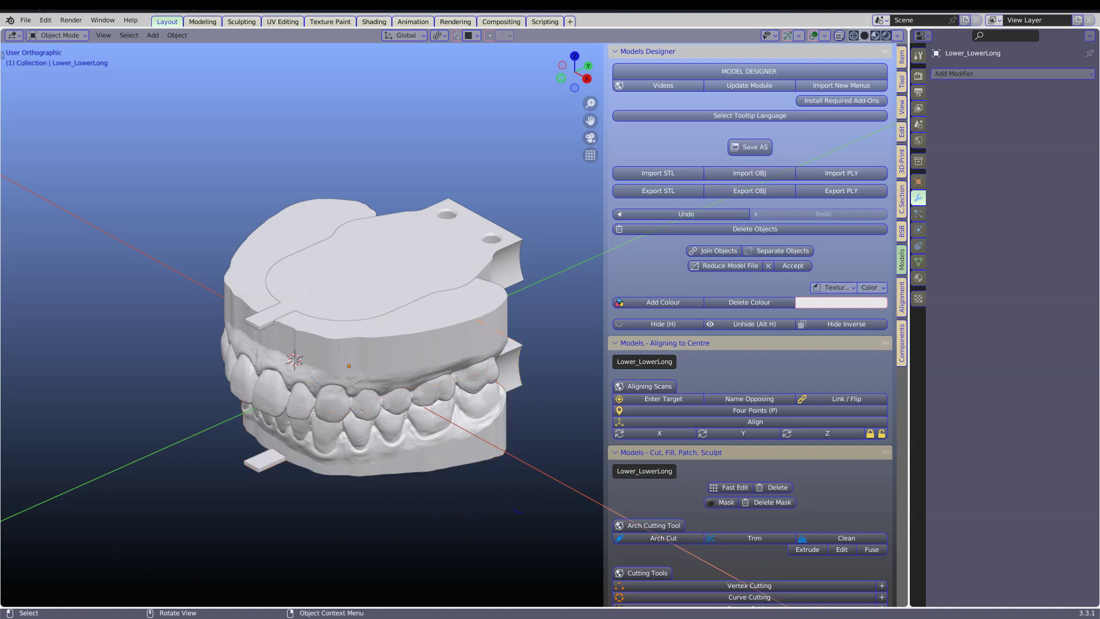
{"action": "left_click", "coordinate": [928, 36]}
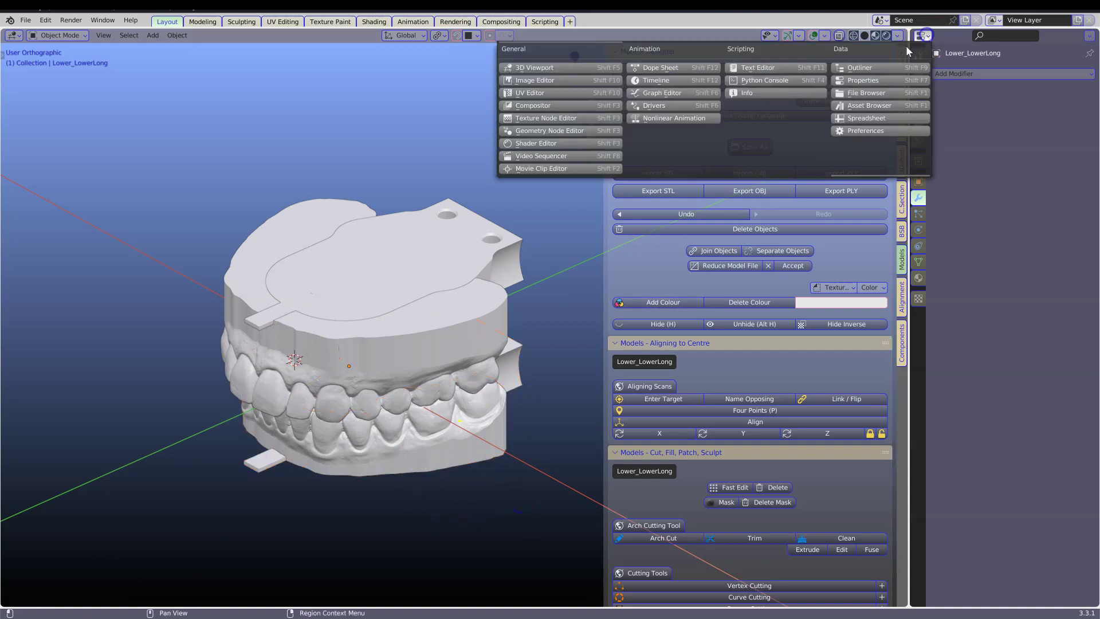
{"action": "left_click", "coordinate": [889, 68]}
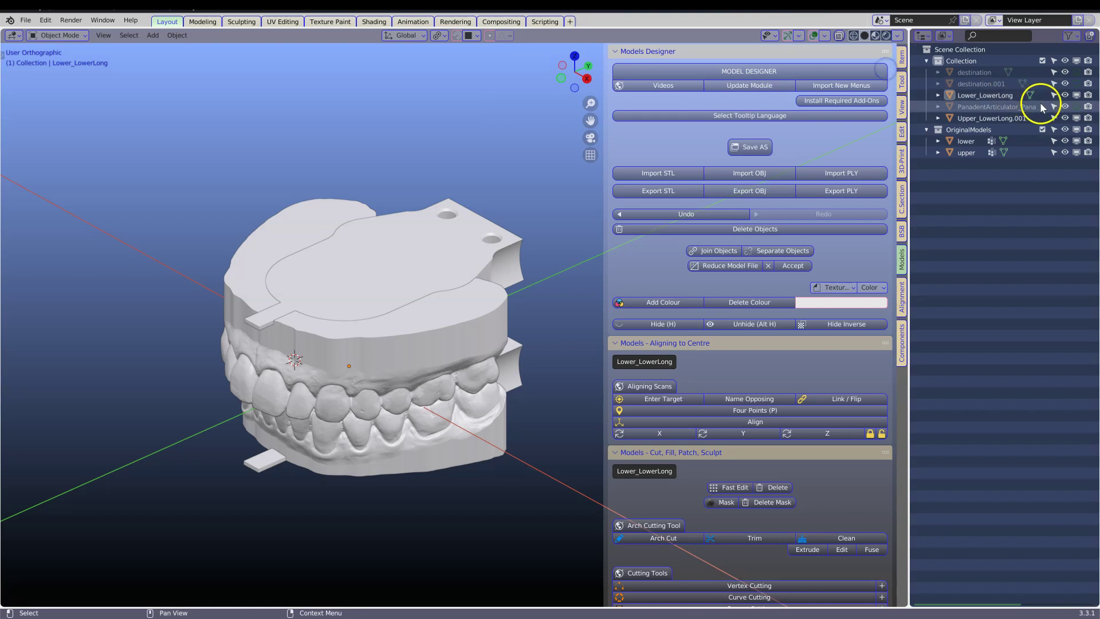
{"action": "left_click", "coordinate": [1076, 107]}
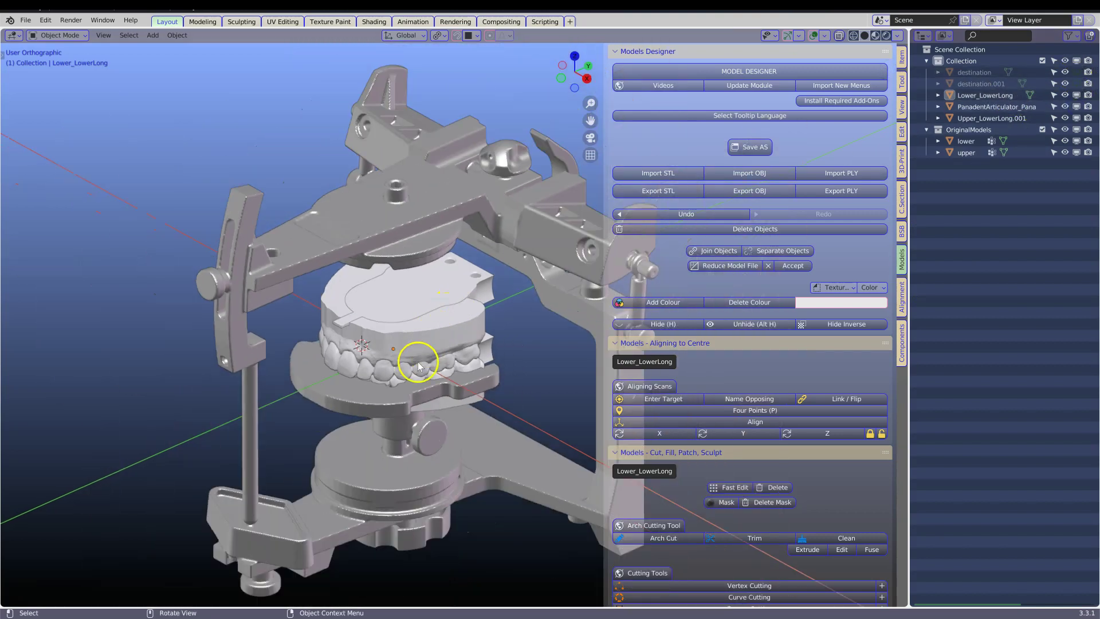